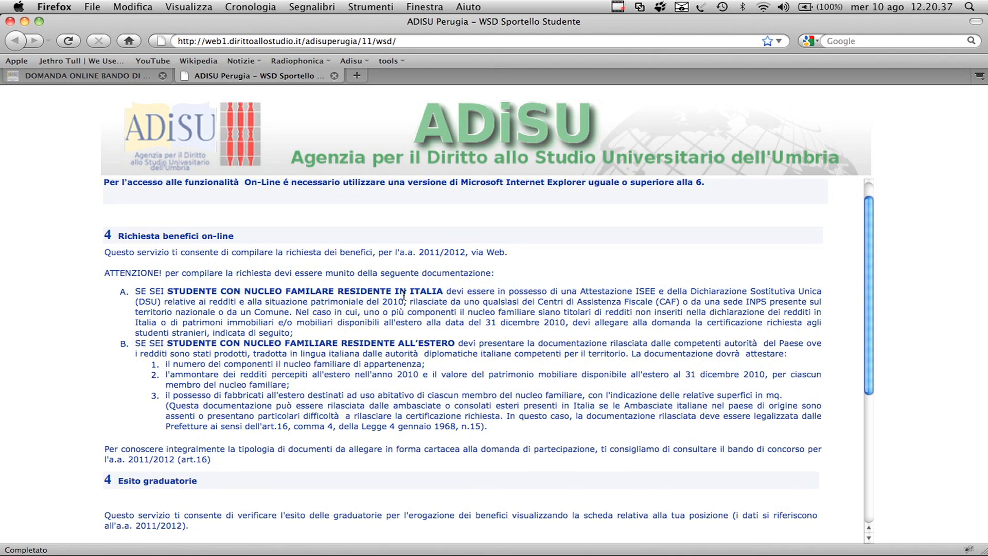
# Step: Open the online benefits request, highlight the list of eligible institutions and proceed past the information page
pyautogui.click(212, 258)
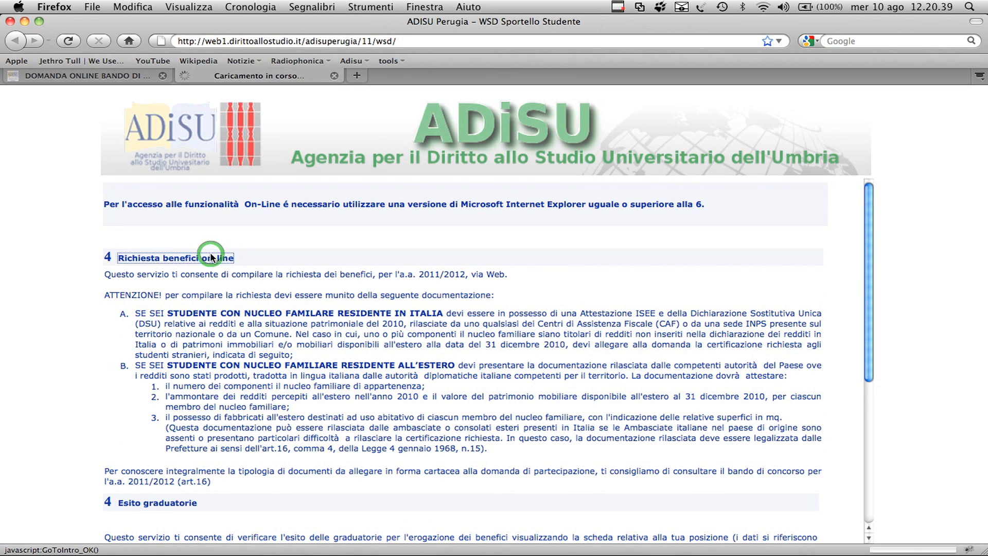
pyautogui.moveTo(387, 270); pyautogui.dragTo(550, 328)
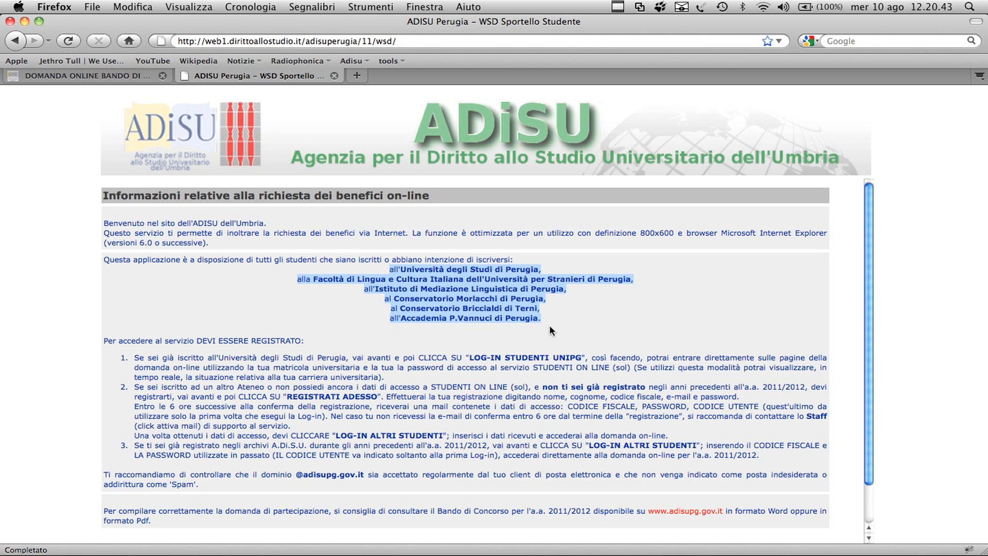
pyautogui.scroll(-2, 551, 329)
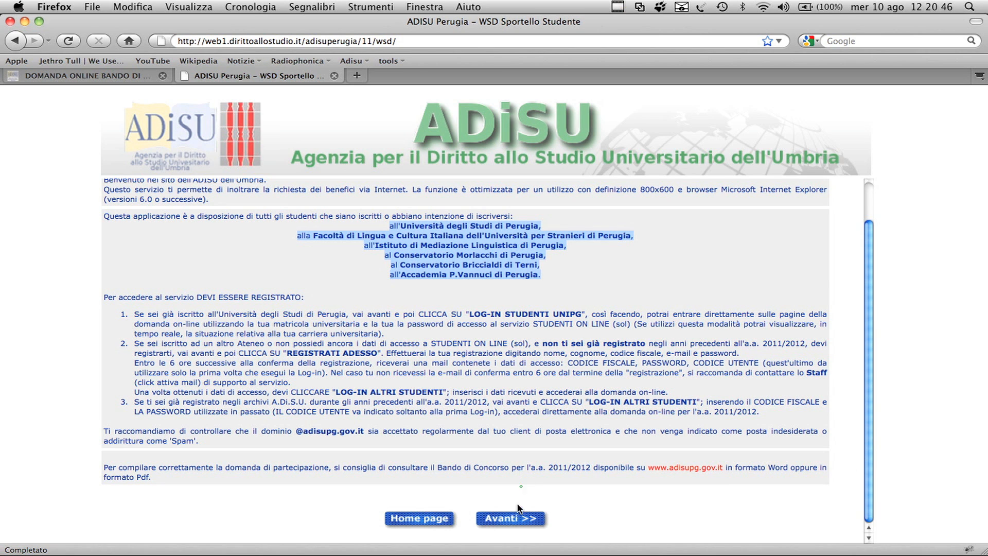
pyautogui.click(511, 520)
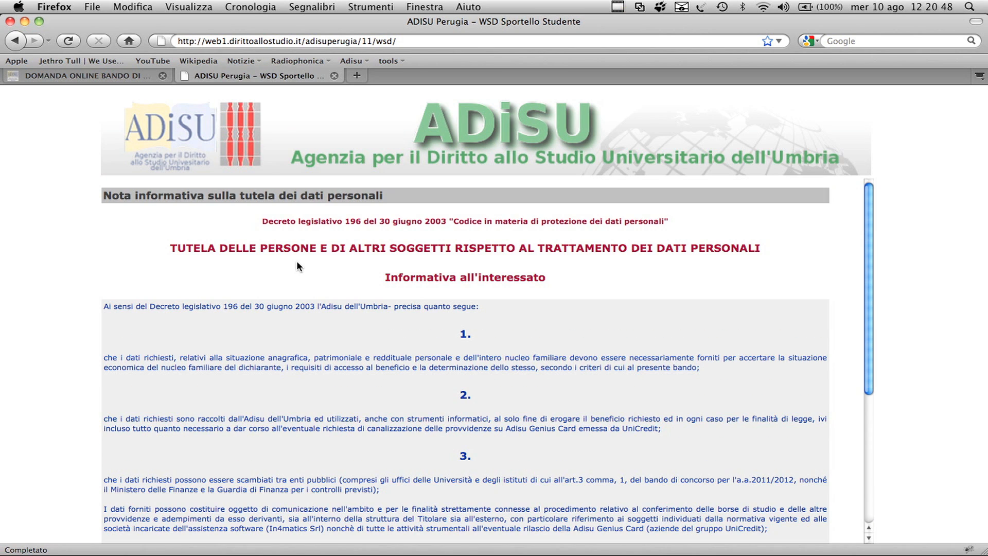
# Step: Read through the personal data protection notice and accept it
pyautogui.scroll(-3, 310, 262)
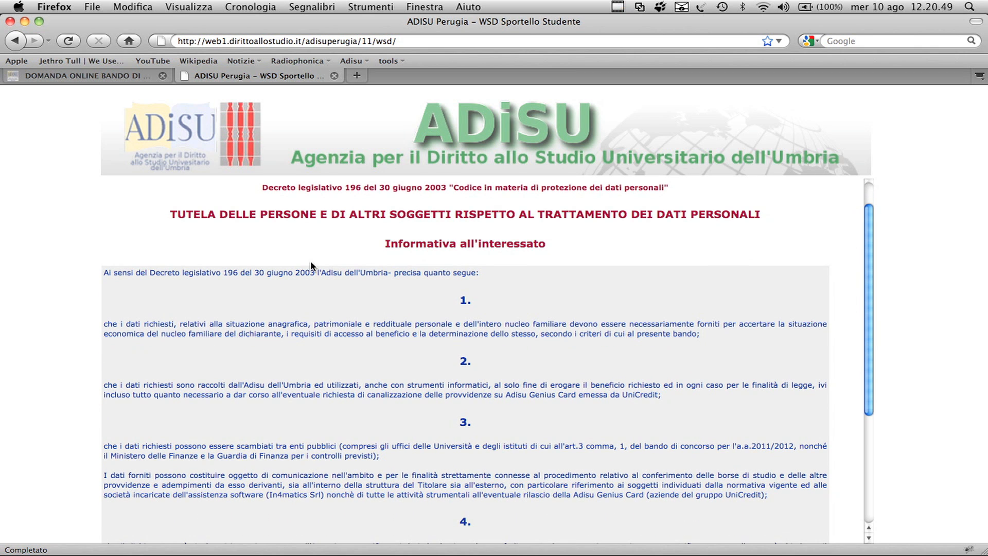
pyautogui.scroll(-5, 311, 264)
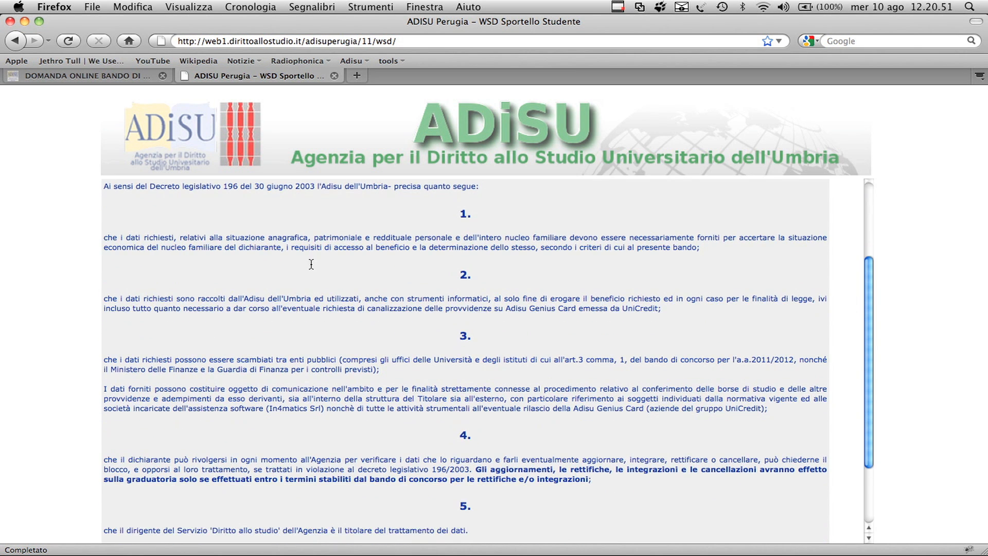
pyautogui.scroll(-4, 311, 264)
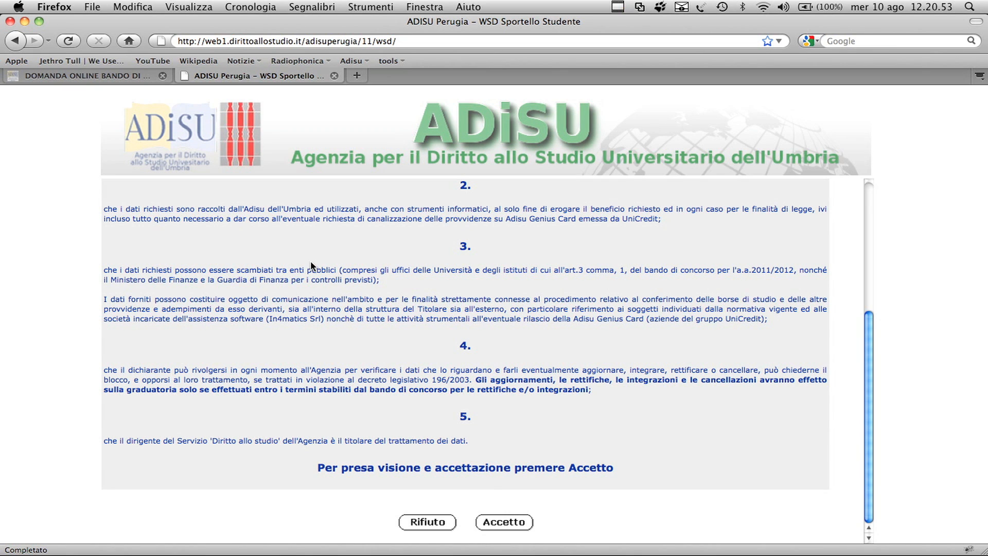
pyautogui.click(496, 522)
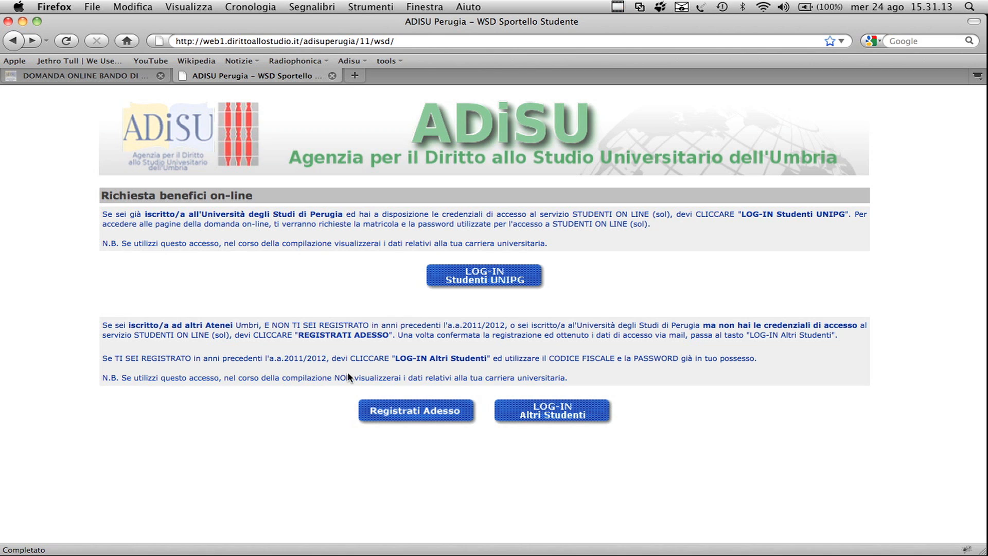
# Step: Open the UNIPG student login and submit its student number and password form
pyautogui.click(483, 282)
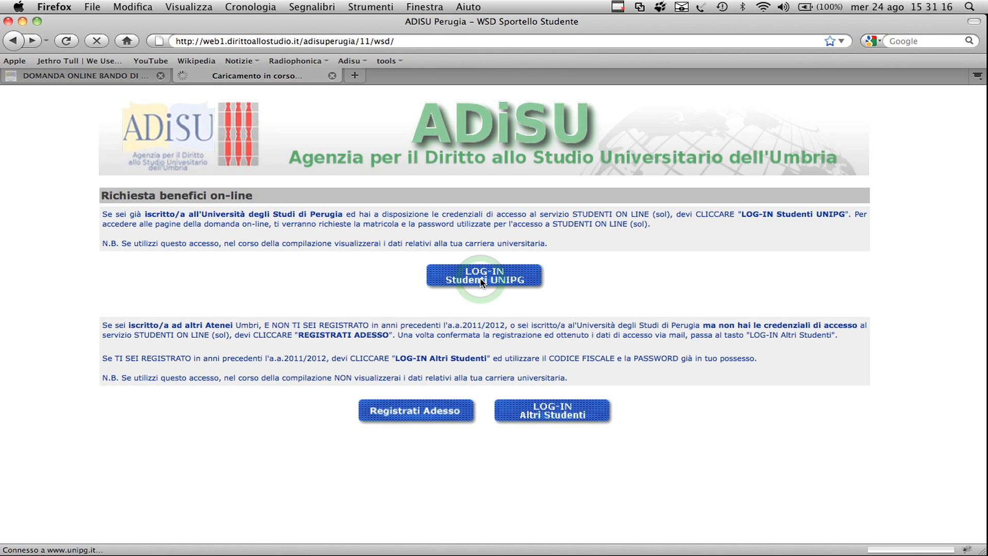
pyautogui.click(465, 203)
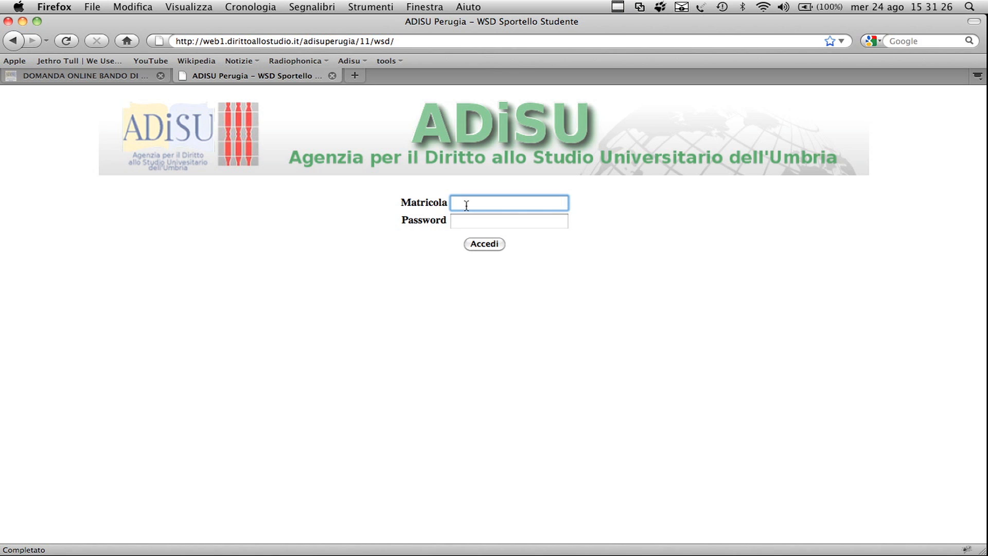
pyautogui.click(482, 245)
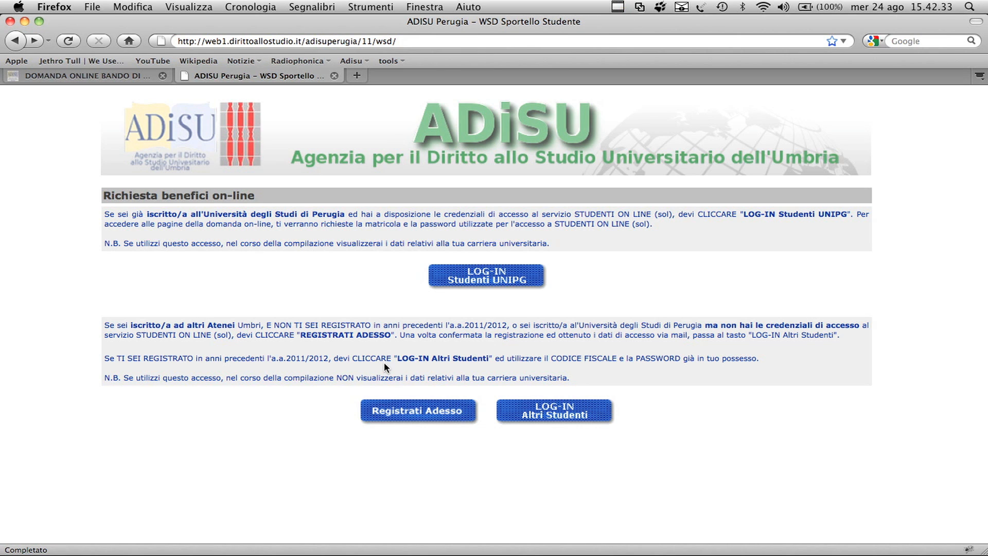
# Step: Start a new user registration and fill in the first name and last name
pyautogui.click(405, 413)
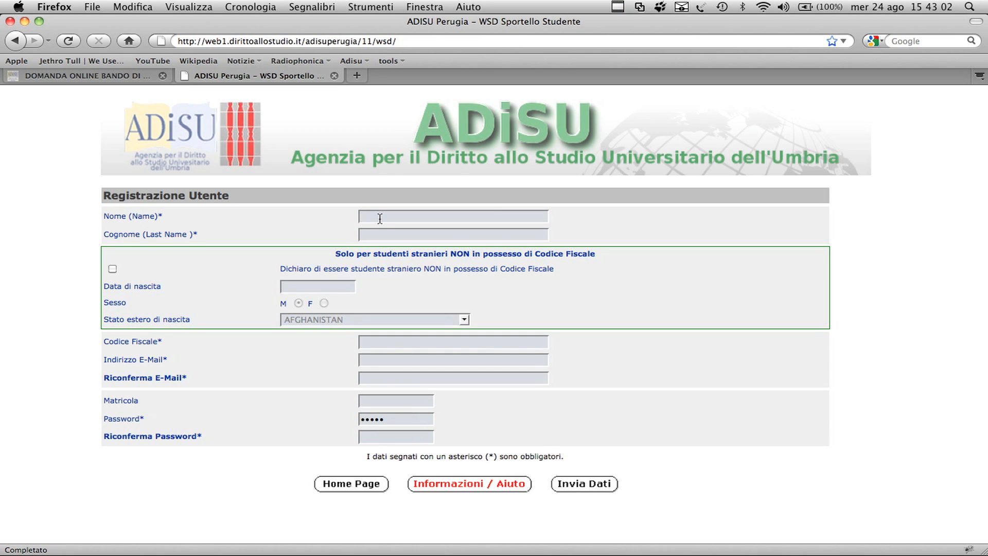
pyautogui.click(380, 218)
pyautogui.write('xxxxxx')
pyautogui.click(386, 235)
pyautogui.write('xxxx')
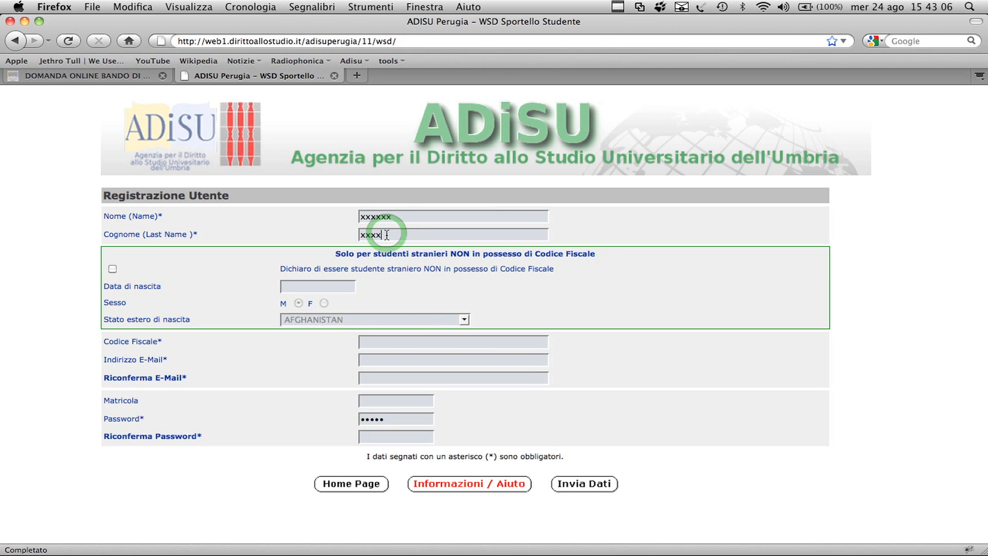
pyautogui.write('xxxxxxx')
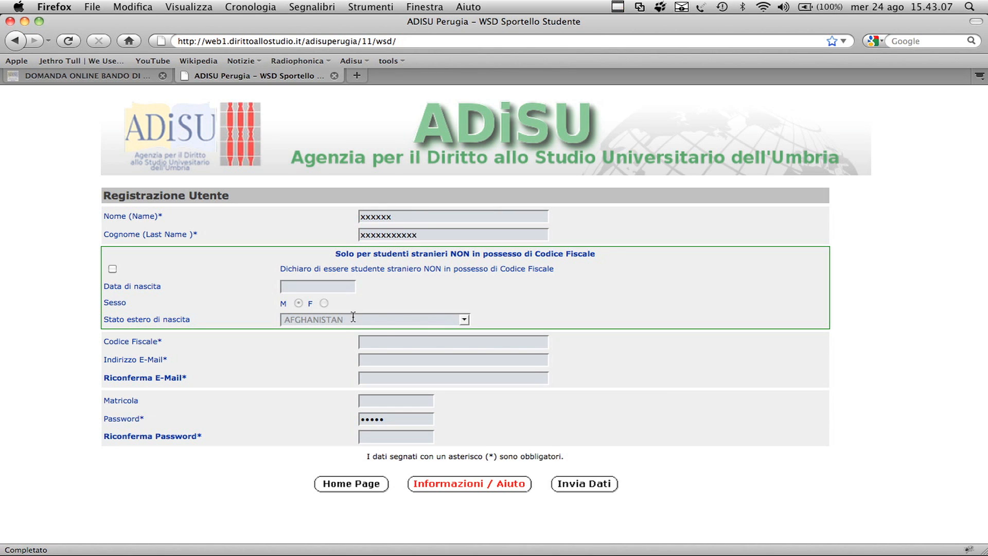
pyautogui.write('x')
# Step: Fill in the tax code, the e-mail address and the e-mail confirmation in the registration form
pyautogui.click(377, 340)
pyautogui.write('xxxxxxxxxxxxxxx')
pyautogui.click(372, 363)
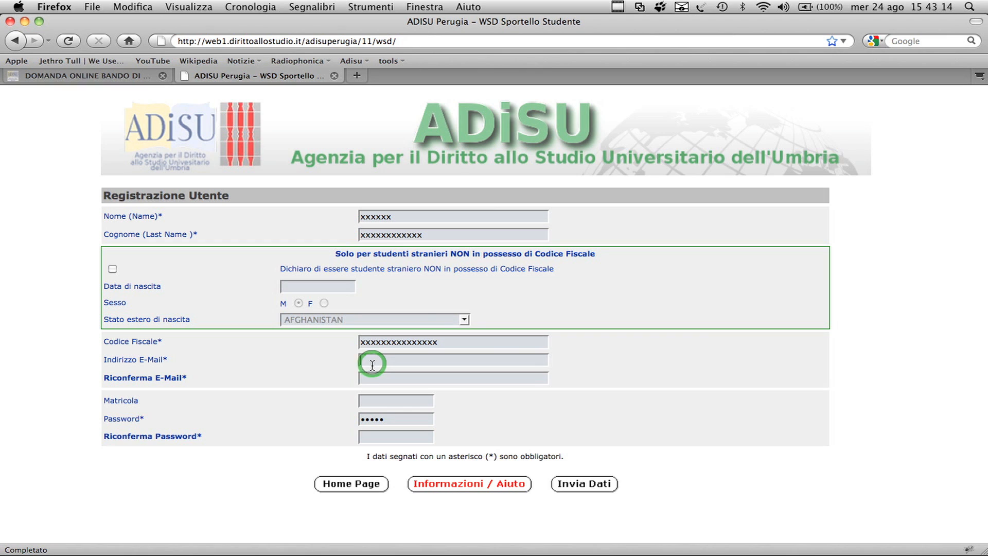
pyautogui.write('xxxxxxxxx')
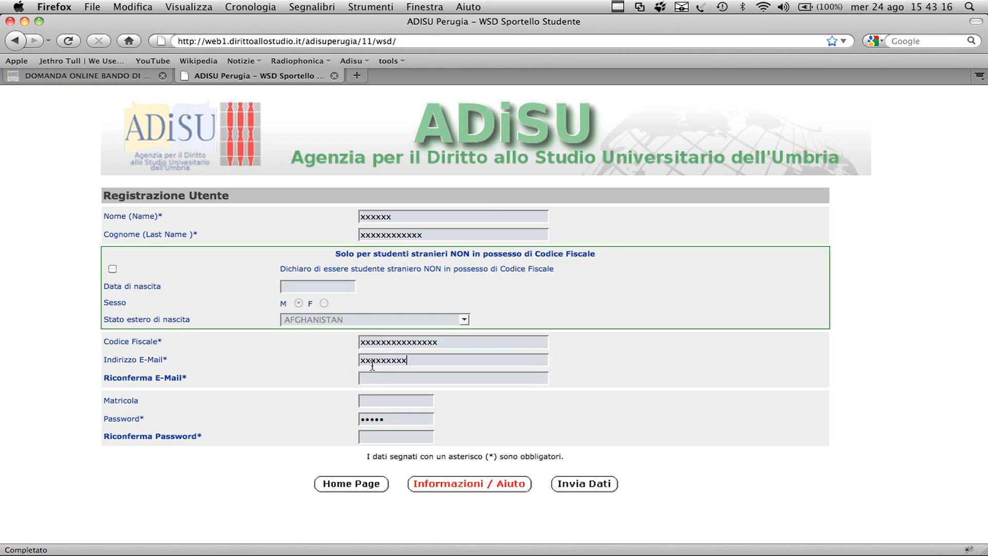
pyautogui.write('xxxxxxxxxxxxxx')
pyautogui.click(364, 379)
pyautogui.write('xxxxxxxxxxxxxx')
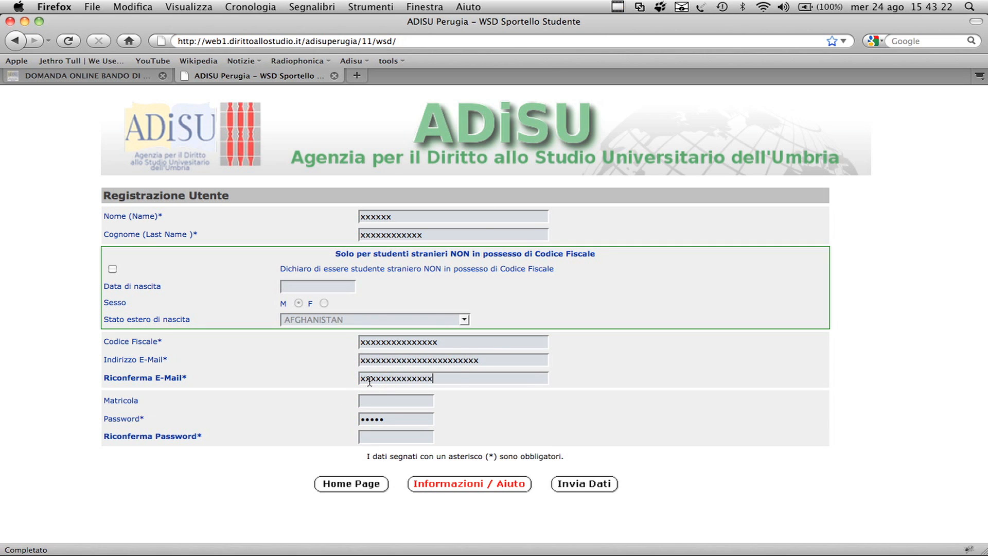
pyautogui.write('xxxxxxxxxxxx')
# Step: Fill in the account password confirmation and submit the registration data
pyautogui.click(367, 436)
pyautogui.write('••••')
pyautogui.click(587, 485)
pyautogui.write('xxxxxxxxxxxx')
pyautogui.click(365, 437)
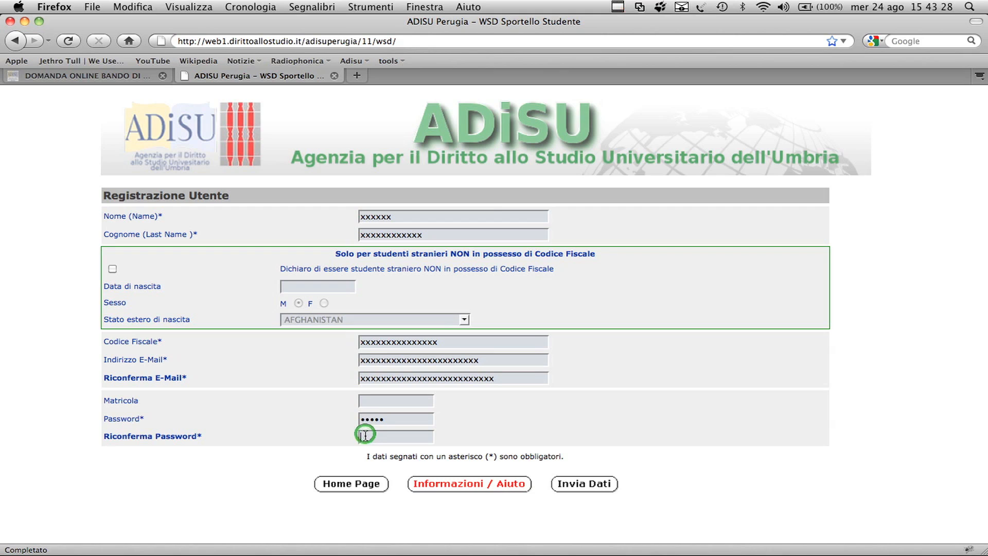
pyautogui.write('xxxx')
pyautogui.click(590, 485)
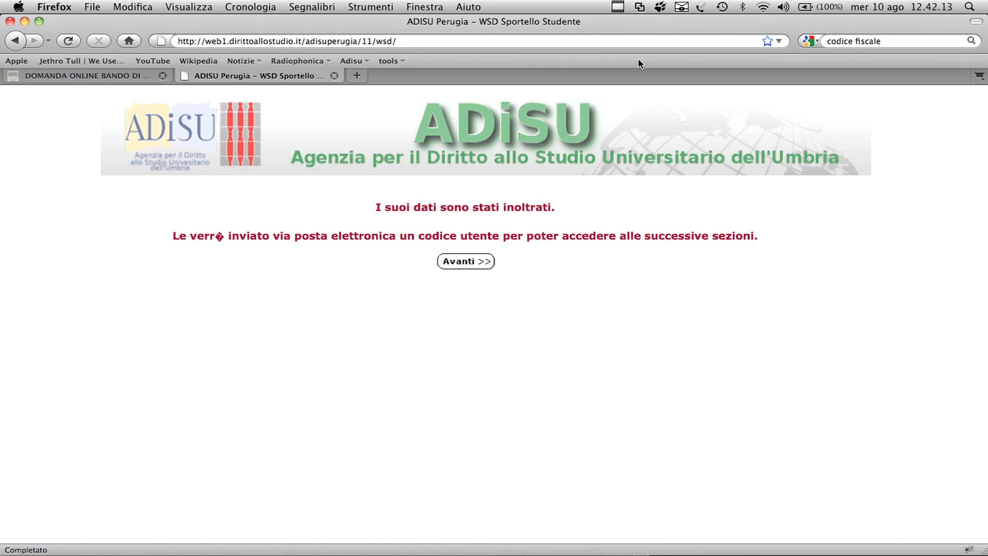
# Step: Continue past the registration confirmation and open the login for other students
pyautogui.click(460, 262)
pyautogui.click(460, 263)
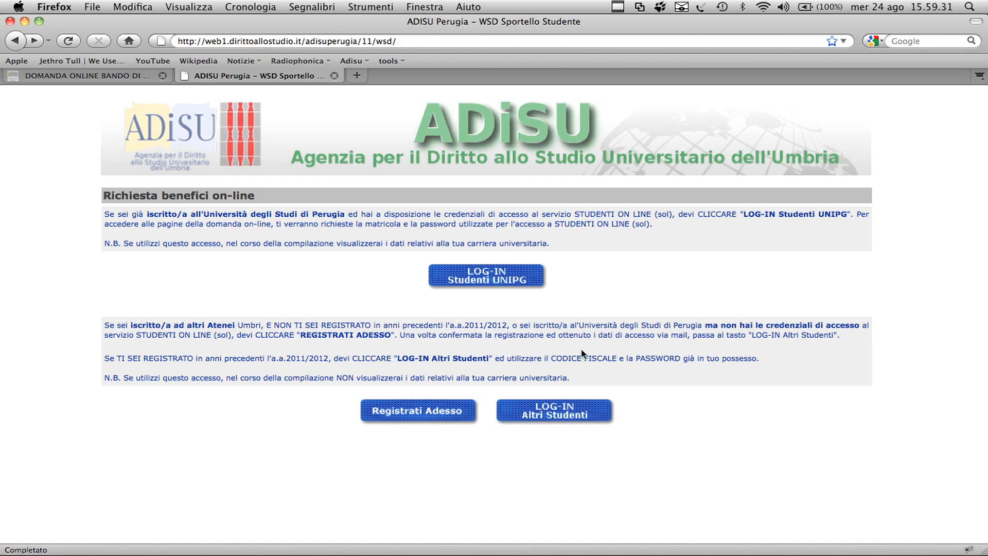
pyautogui.click(536, 408)
pyautogui.click(581, 412)
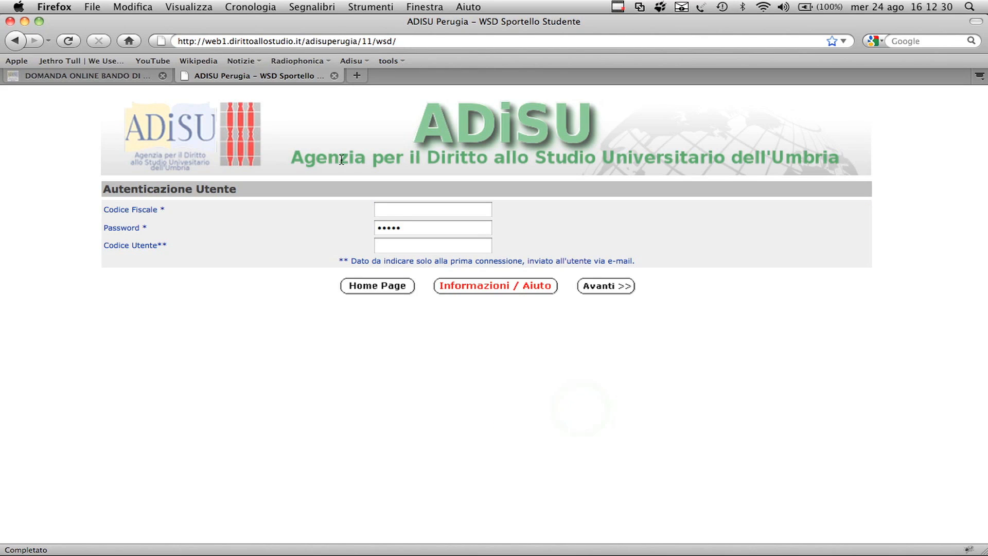
# Step: Fill in the tax code, submit the user authentication form and continue past the e-mail details page
pyautogui.click(399, 216)
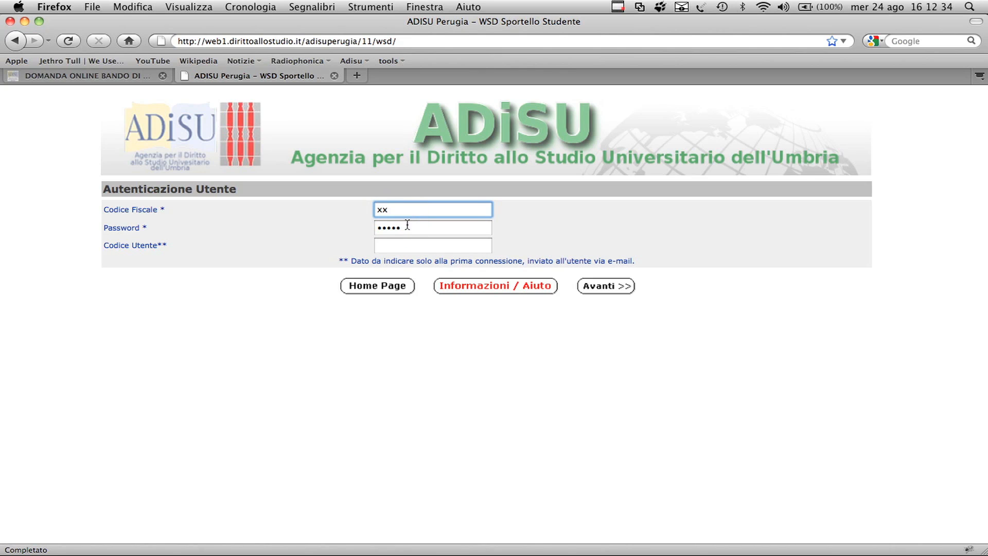
pyautogui.rightClick(407, 250)
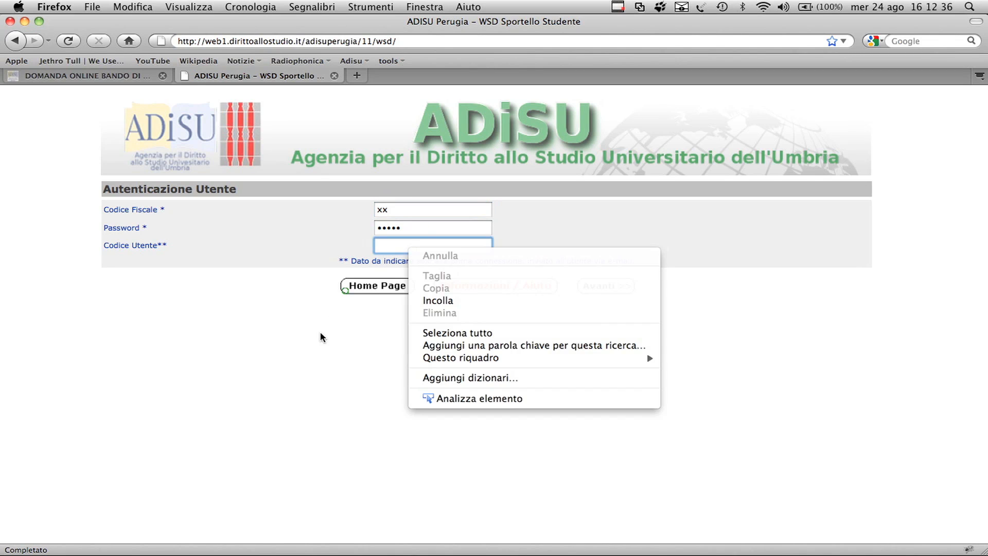
pyautogui.click(345, 291)
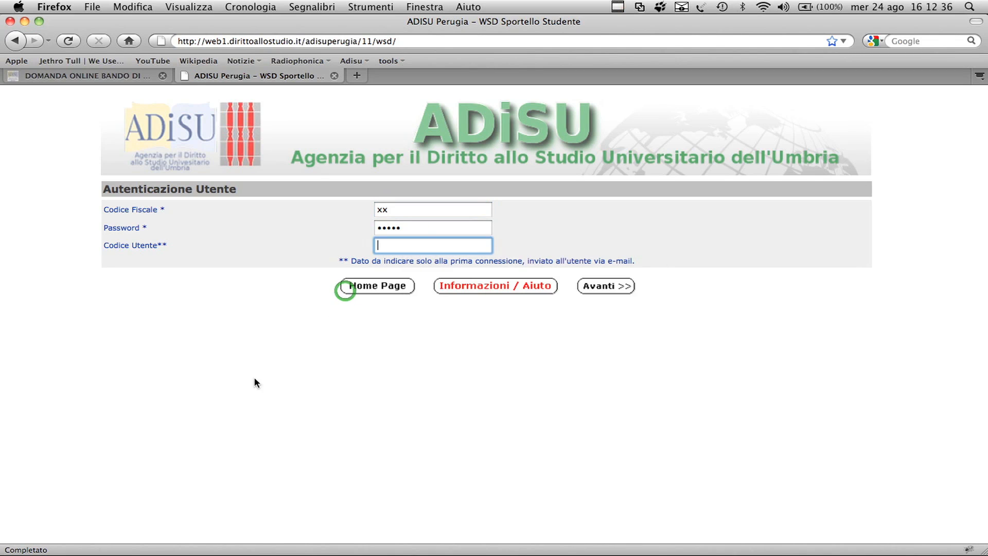
pyautogui.click(610, 288)
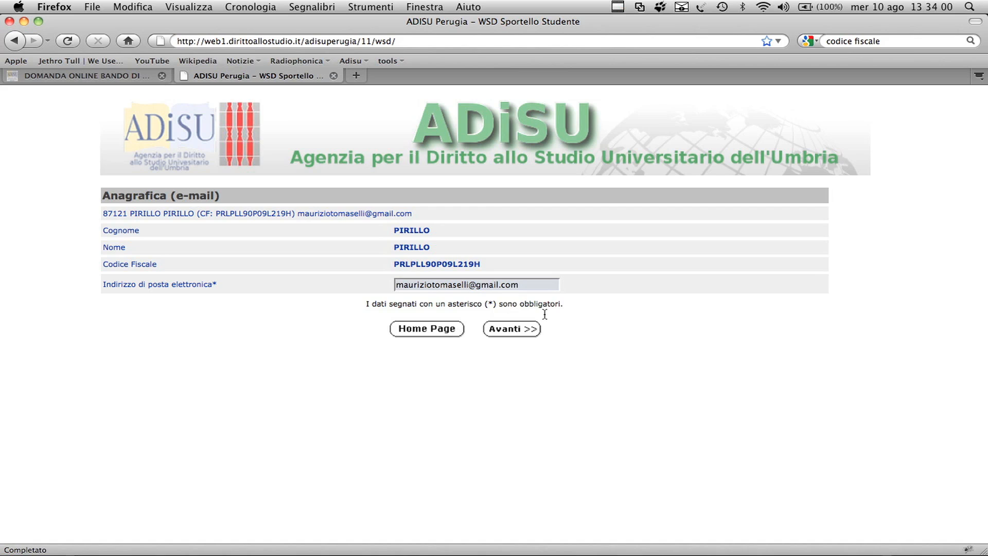
pyautogui.click(534, 332)
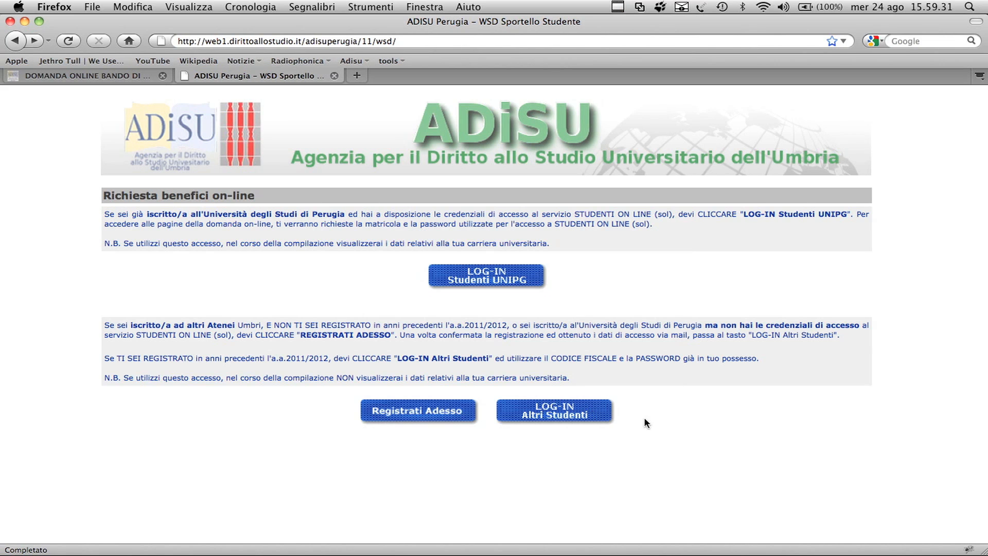
pyautogui.click(536, 409)
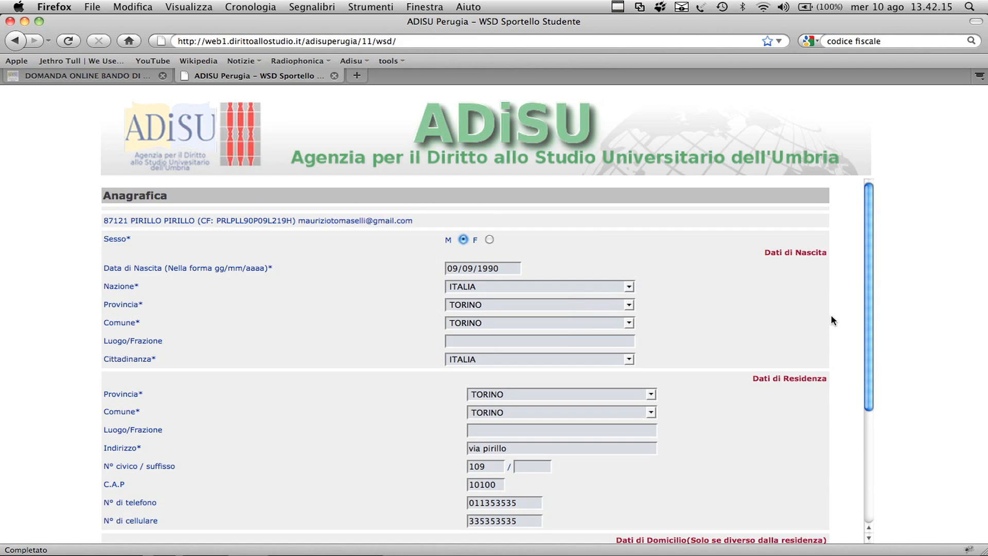
# Step: Review the birth, residence and domicile data fields of the personal details form
pyautogui.moveTo(387, 258); pyautogui.dragTo(476, 366)
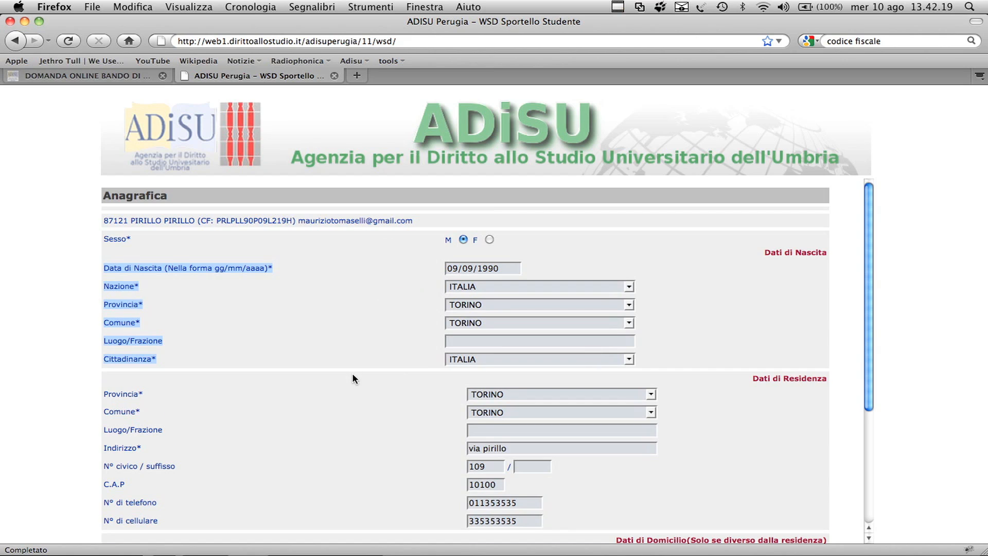
pyautogui.scroll(-3, 352, 373)
pyautogui.click(116, 320)
pyautogui.moveTo(116, 319); pyautogui.dragTo(172, 442)
pyautogui.scroll(-4, 211, 419)
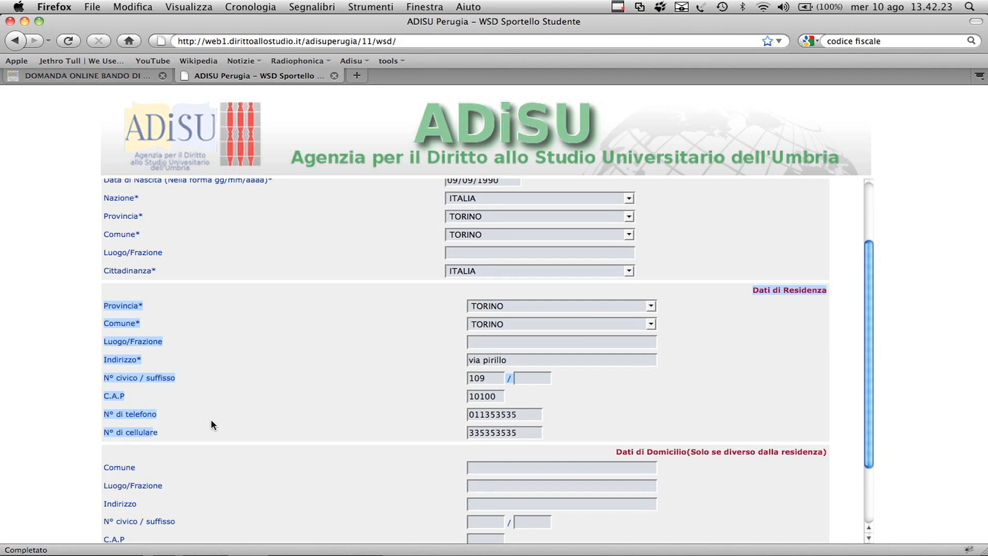
pyautogui.click(116, 385)
pyautogui.moveTo(116, 382); pyautogui.dragTo(165, 484)
pyautogui.click(317, 383)
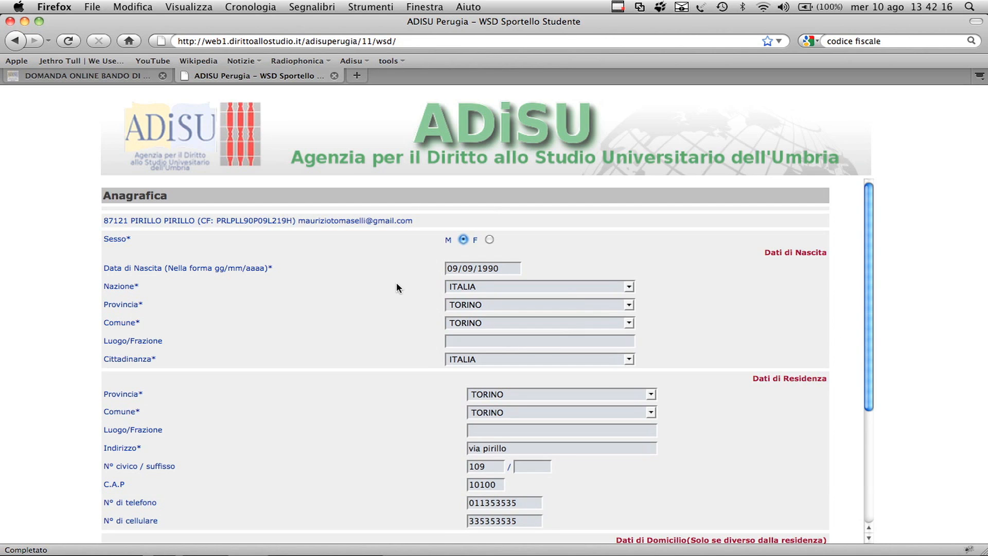
pyautogui.moveTo(388, 261); pyautogui.dragTo(607, 335)
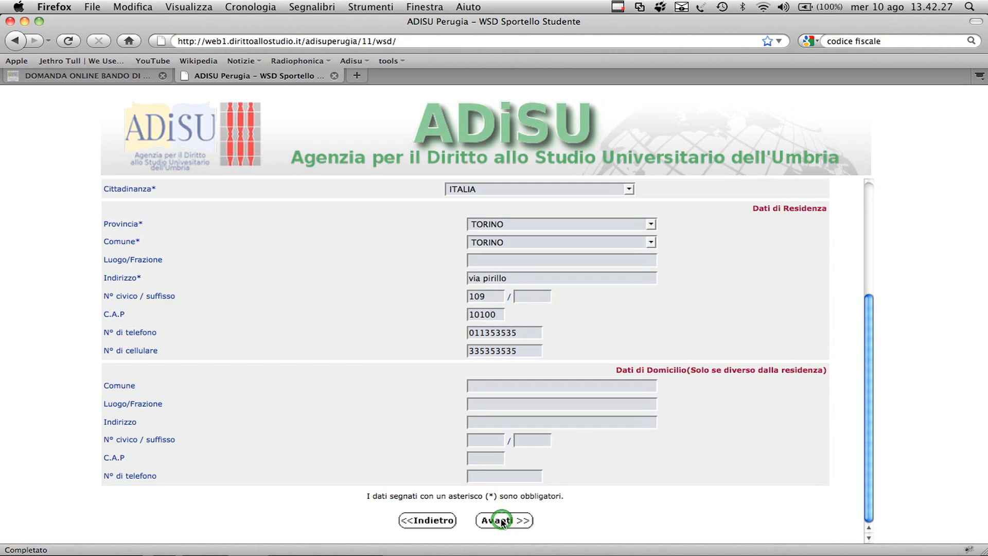
pyautogui.click(503, 520)
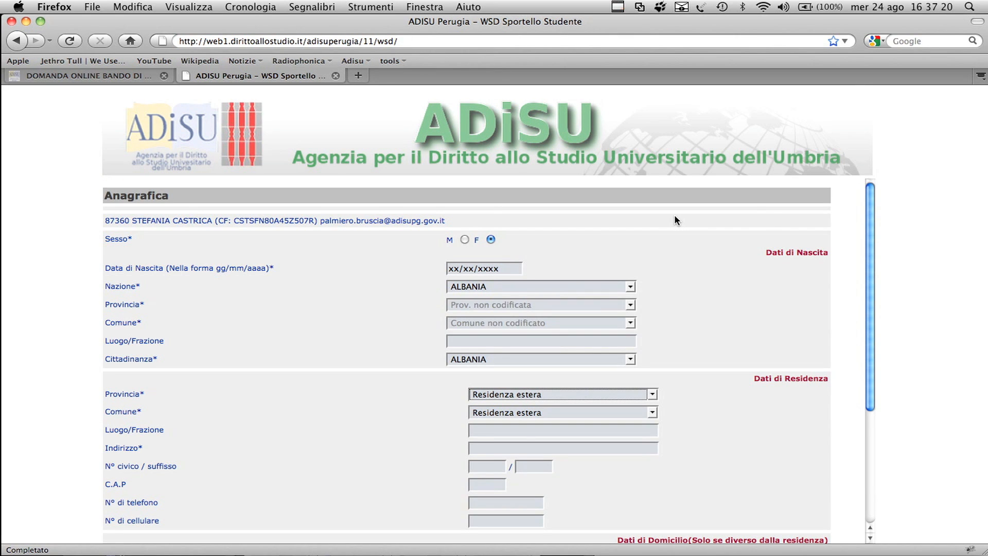
# Step: Check the sex, birth nation and citizenship fields of the personal details form
pyautogui.scroll(-1, 675, 217)
pyautogui.click(464, 228)
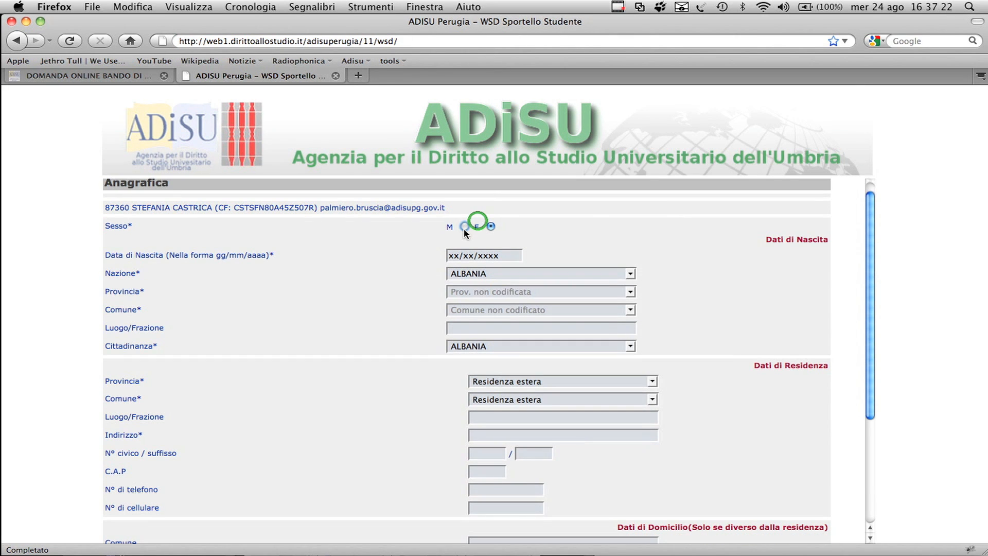
pyautogui.scroll(-2, 654, 241)
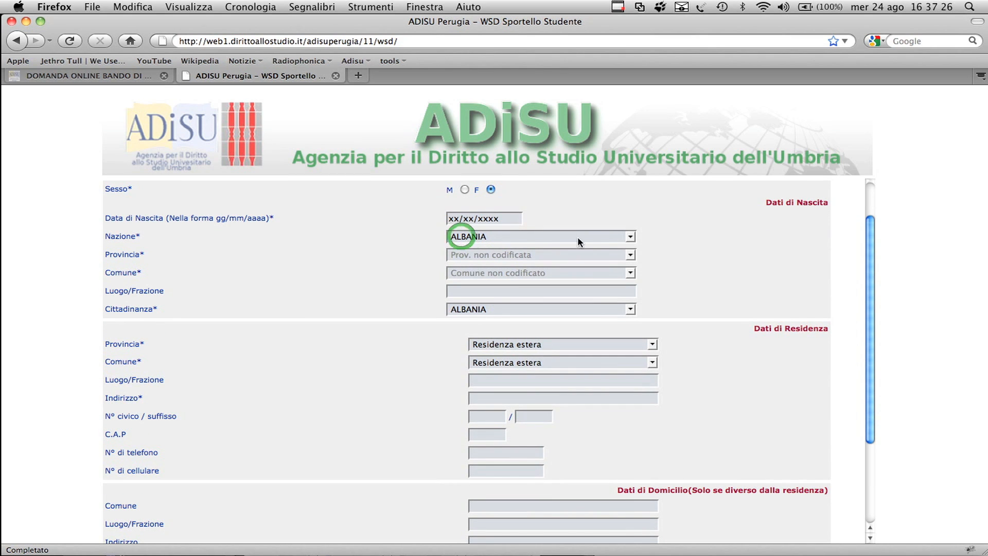
pyautogui.click(630, 237)
pyautogui.click(631, 239)
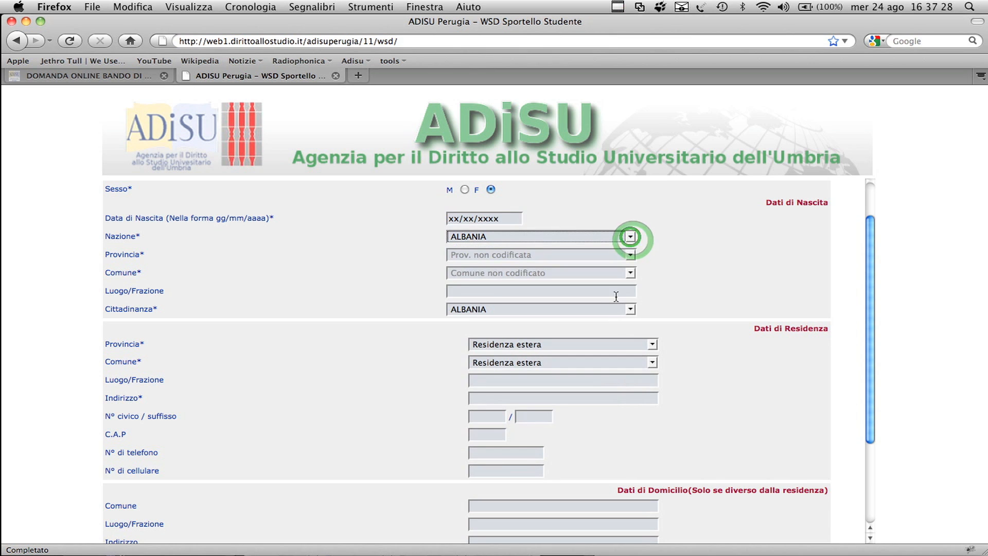
pyautogui.rightClick(632, 308)
# Step: Check the residence province and municipality options and submit the personal details form
pyautogui.click(654, 225)
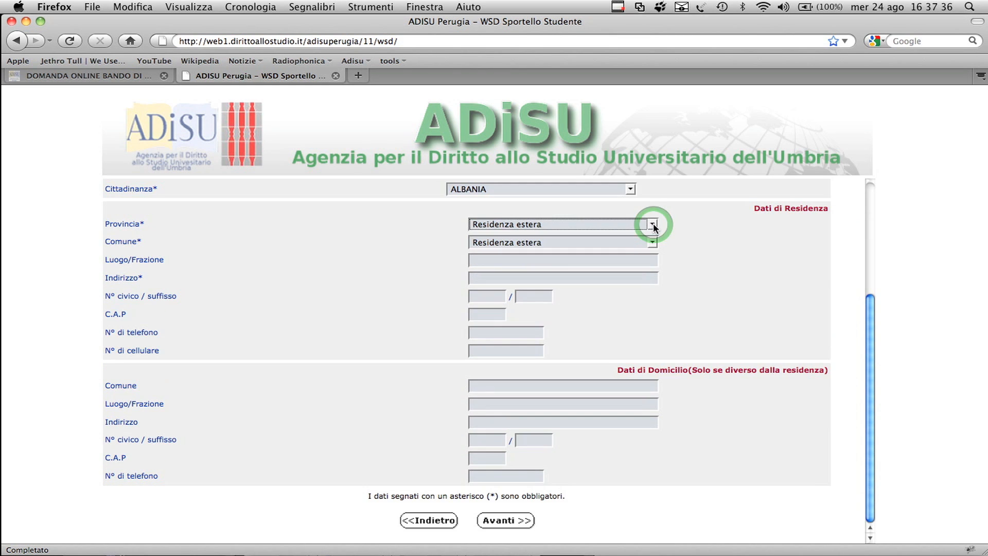
pyautogui.click(653, 242)
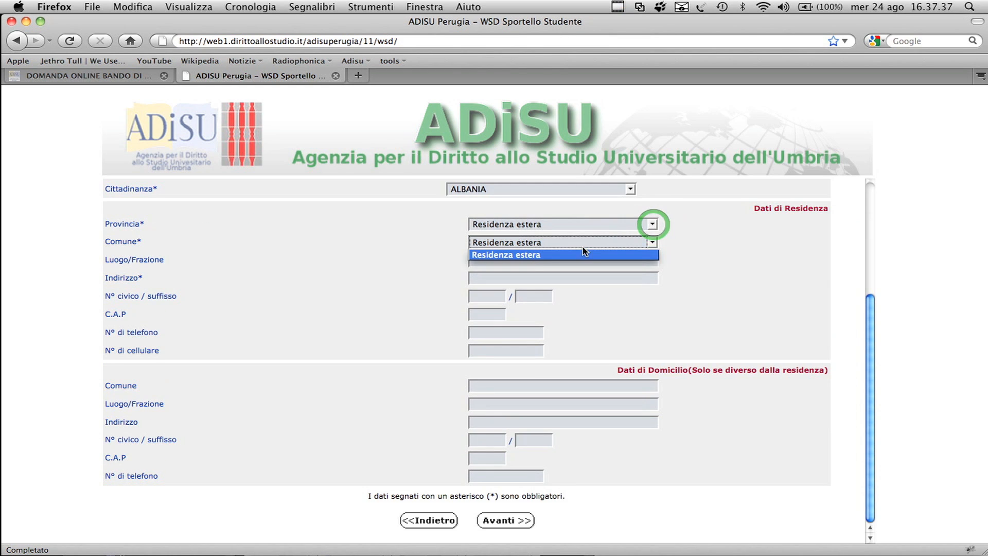
pyautogui.rightClick(654, 241)
pyautogui.click(650, 241)
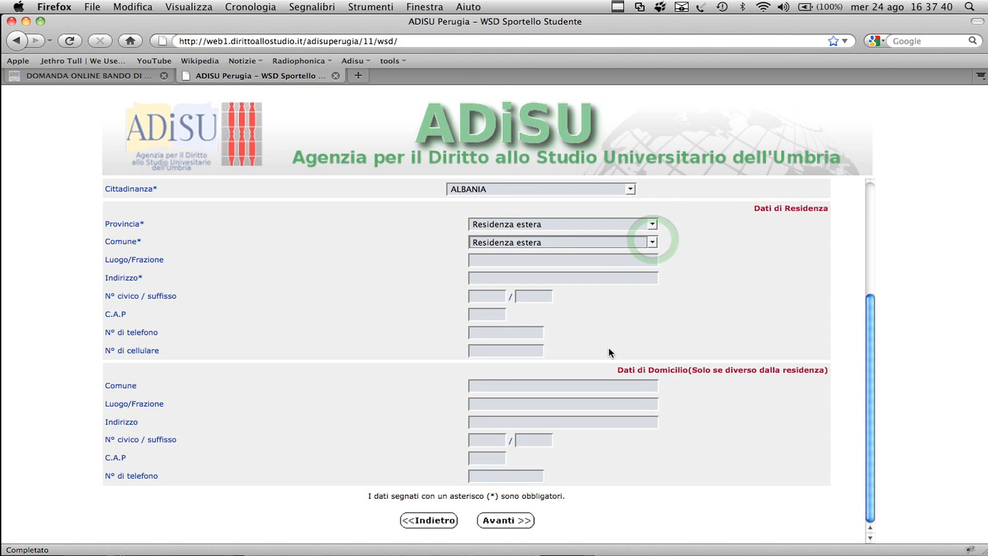
pyautogui.click(530, 523)
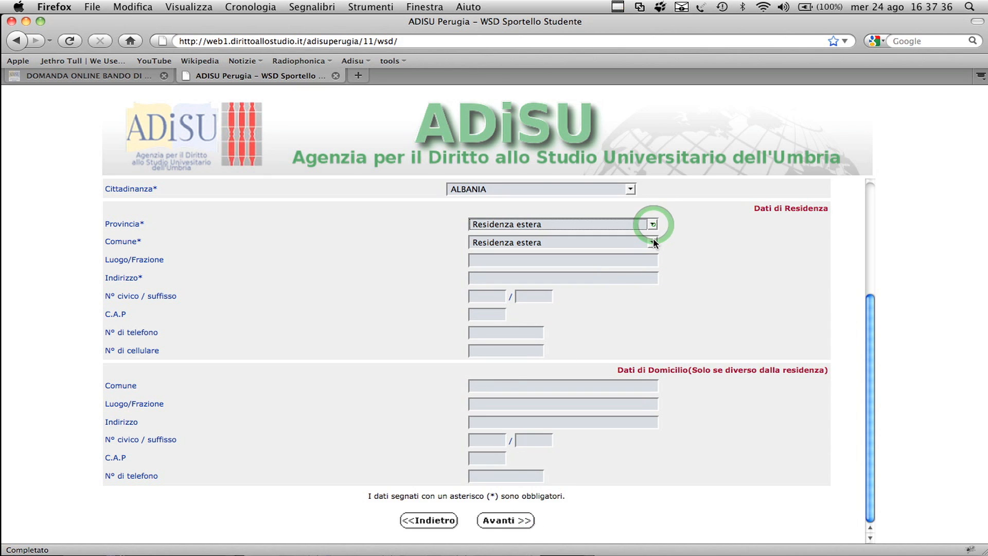
pyautogui.click(653, 242)
pyautogui.rightClick(653, 240)
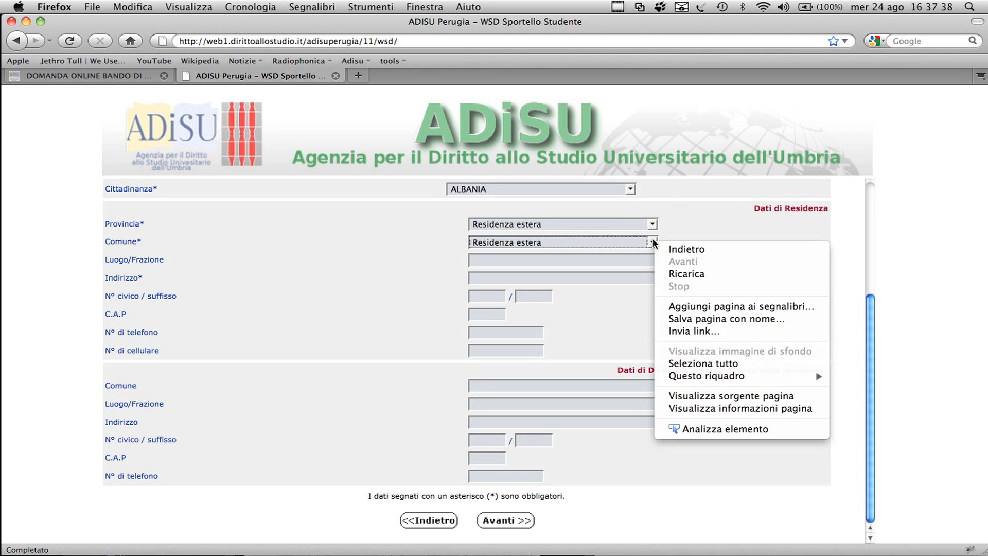
pyautogui.click(651, 240)
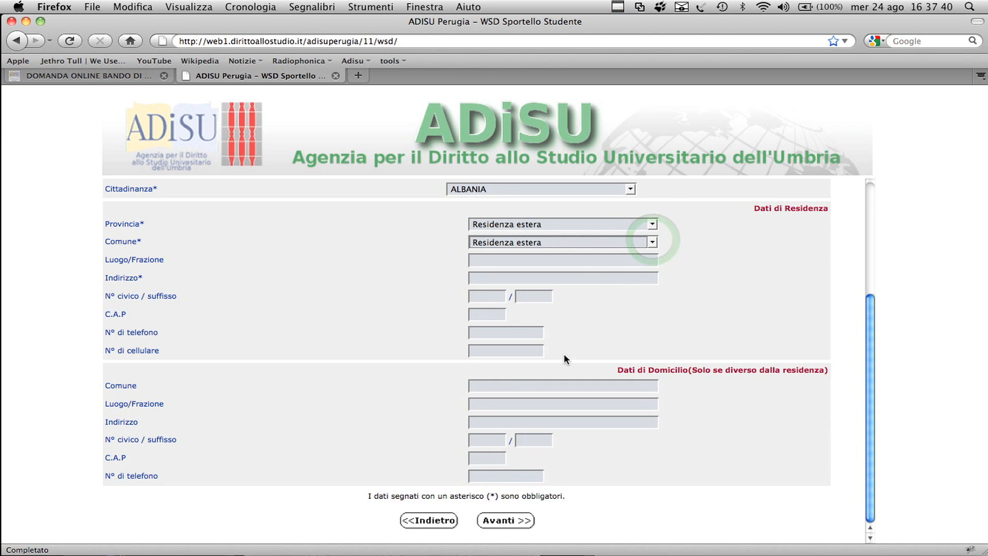
pyautogui.click(527, 522)
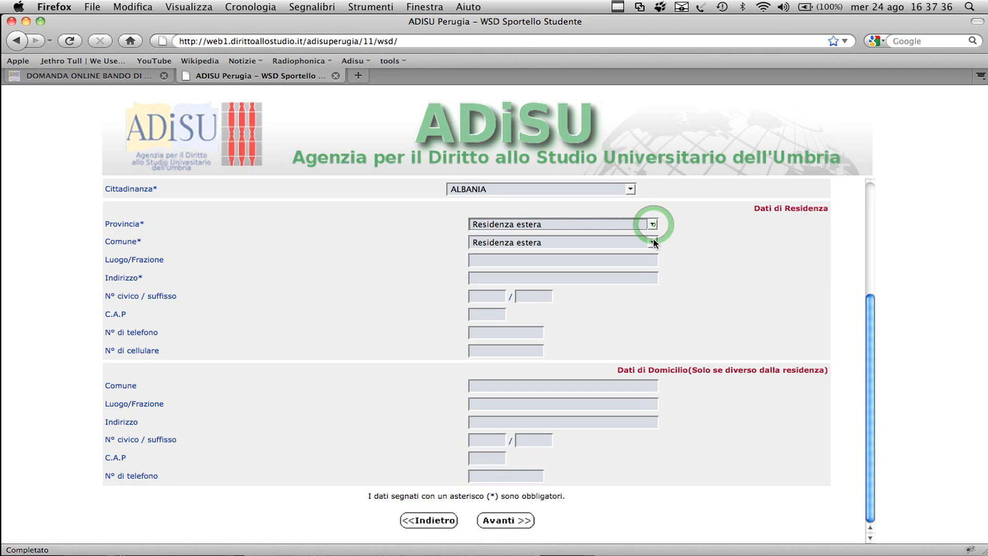
pyautogui.click(653, 242)
pyautogui.rightClick(653, 242)
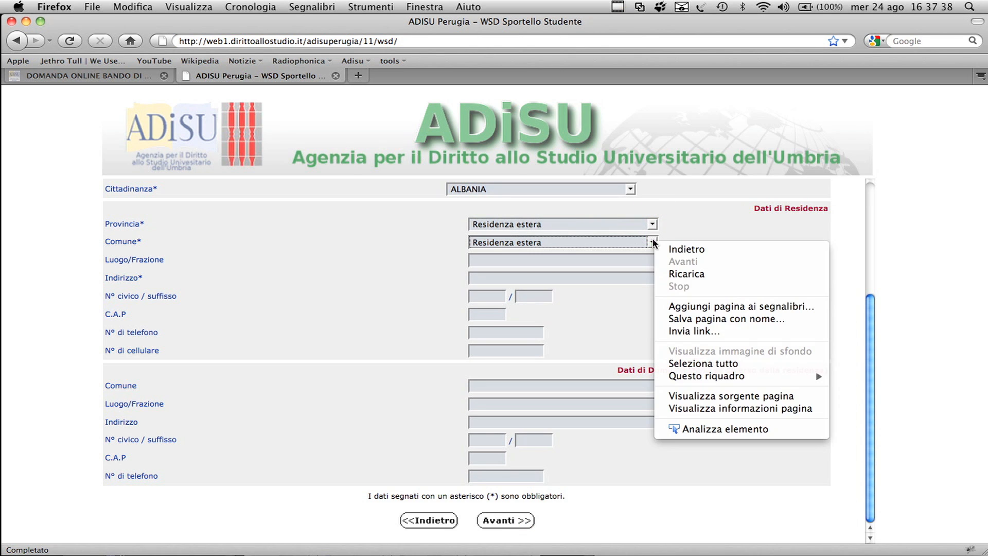
pyautogui.click(650, 242)
pyautogui.click(529, 522)
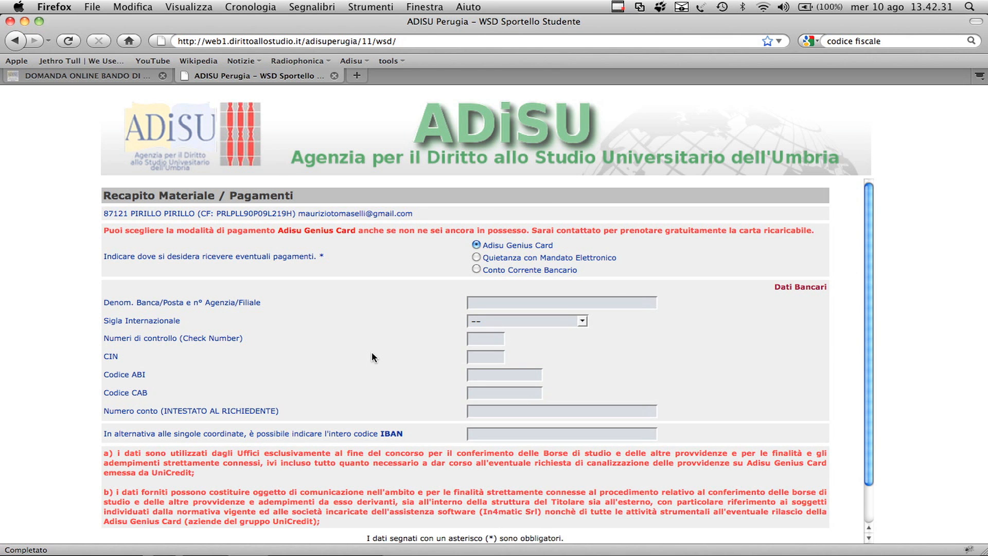
# Step: Try selecting and clearing the Borsa di Studio and Borsa di Studio per Studente in situazione di handicap requests
pyautogui.click(98, 205)
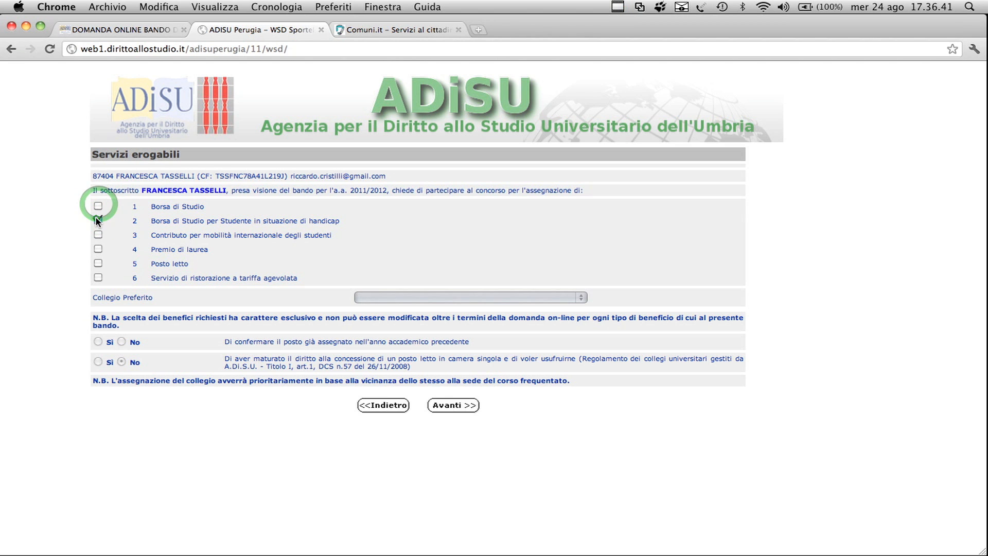
pyautogui.click(99, 206)
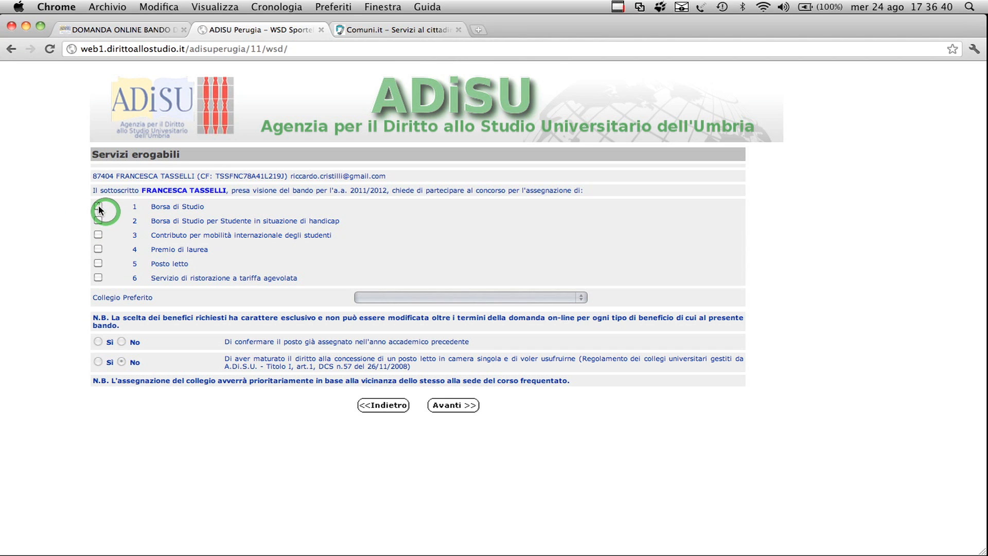
pyautogui.click(98, 206)
pyautogui.click(98, 220)
pyautogui.click(98, 220)
# Step: Request Contributo per mobilità internazionale degli studenti and Borsa di Studio, and view the Modalità di Erasmus options
pyautogui.click(98, 235)
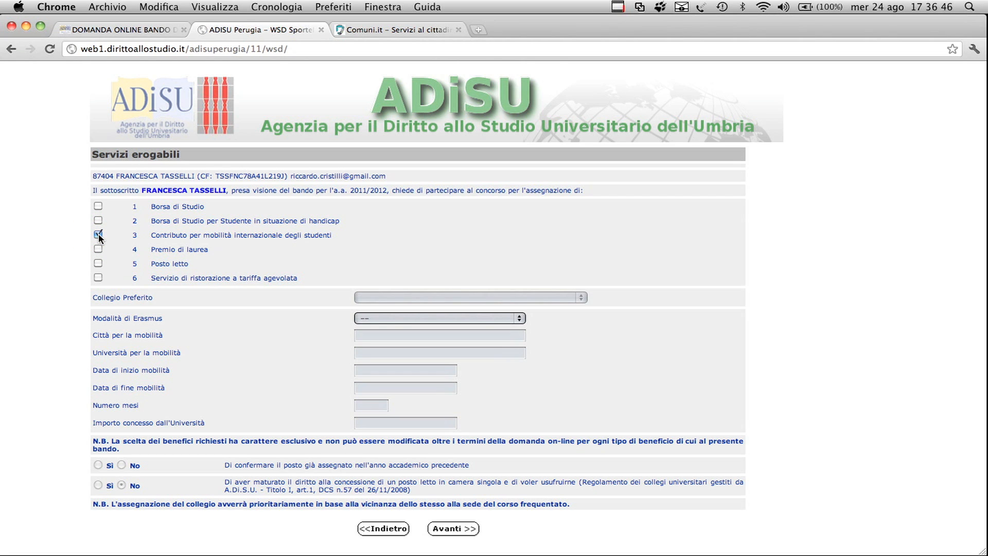
pyautogui.click(98, 205)
pyautogui.click(372, 318)
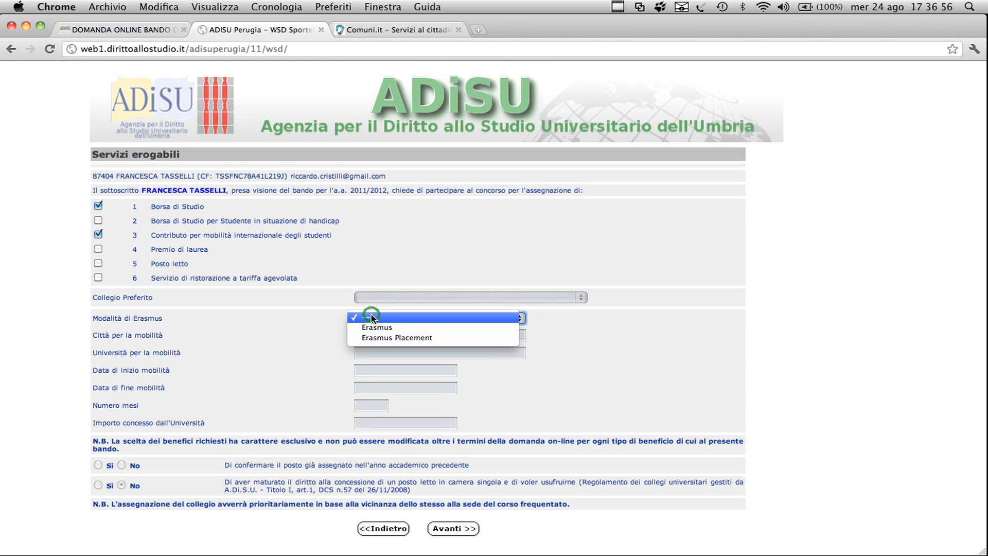
pyautogui.click(370, 316)
# Step: Examine the mobility city, university, start and end date, number of months and granted amount fields
pyautogui.rightClick(372, 336)
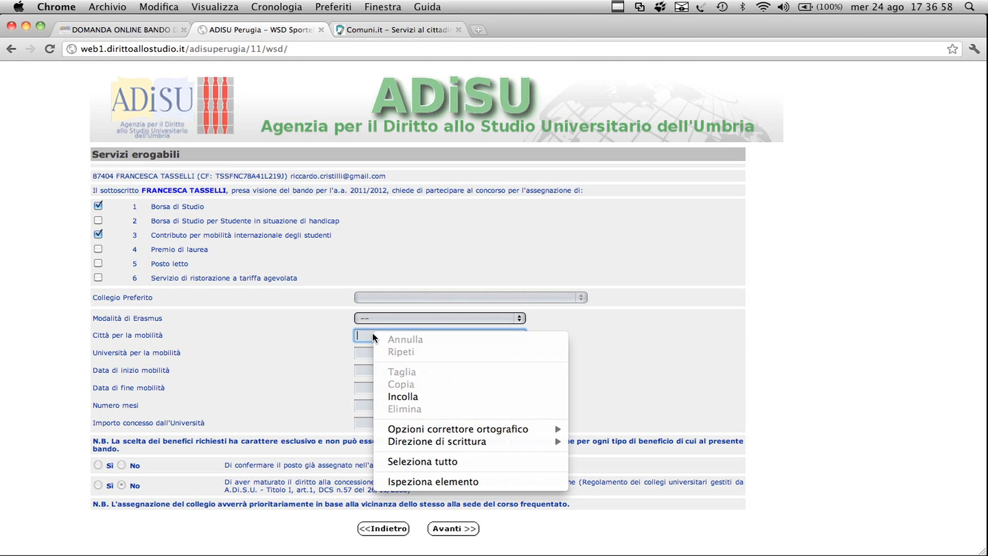
pyautogui.click(372, 335)
pyautogui.rightClick(390, 349)
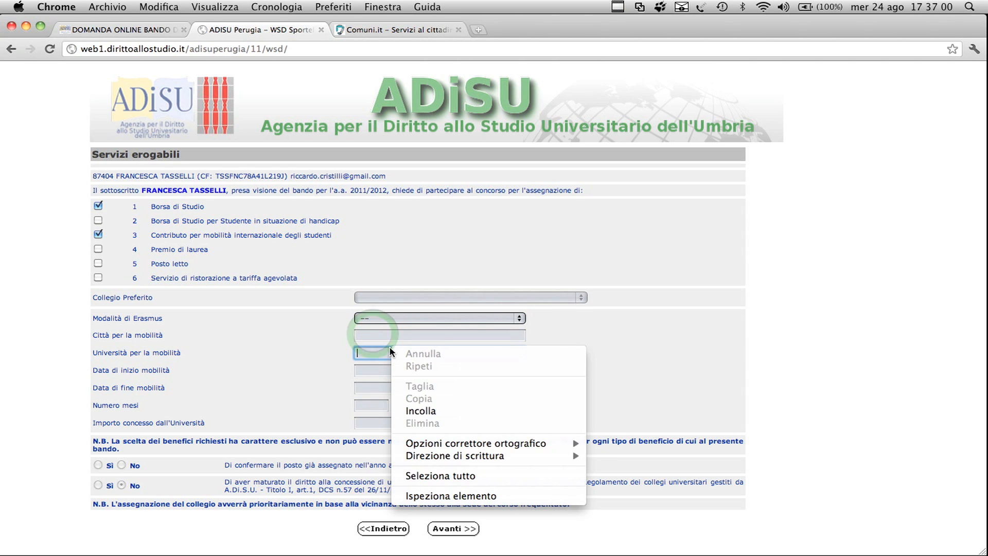
pyautogui.click(390, 348)
pyautogui.click(389, 382)
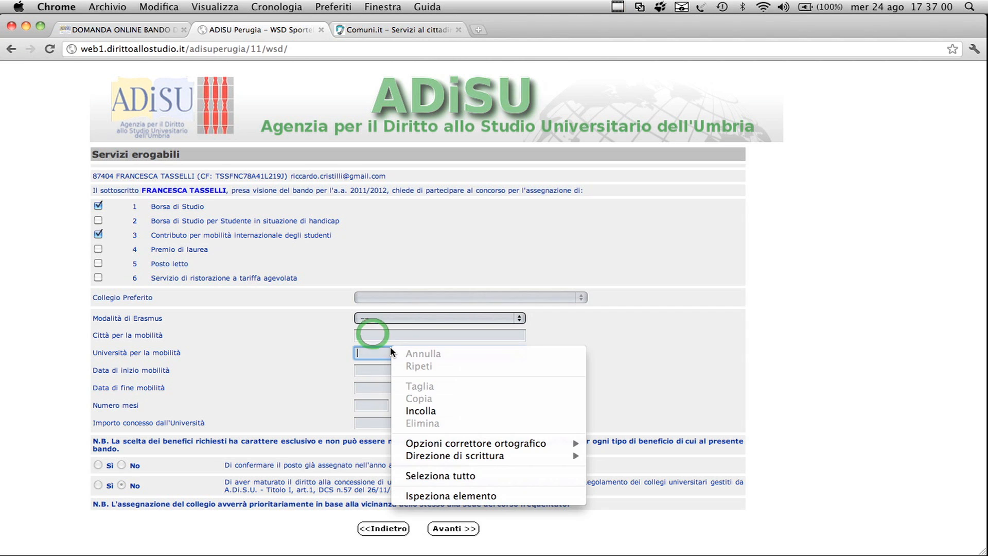
pyautogui.click(391, 348)
pyautogui.click(390, 382)
pyautogui.click(390, 386)
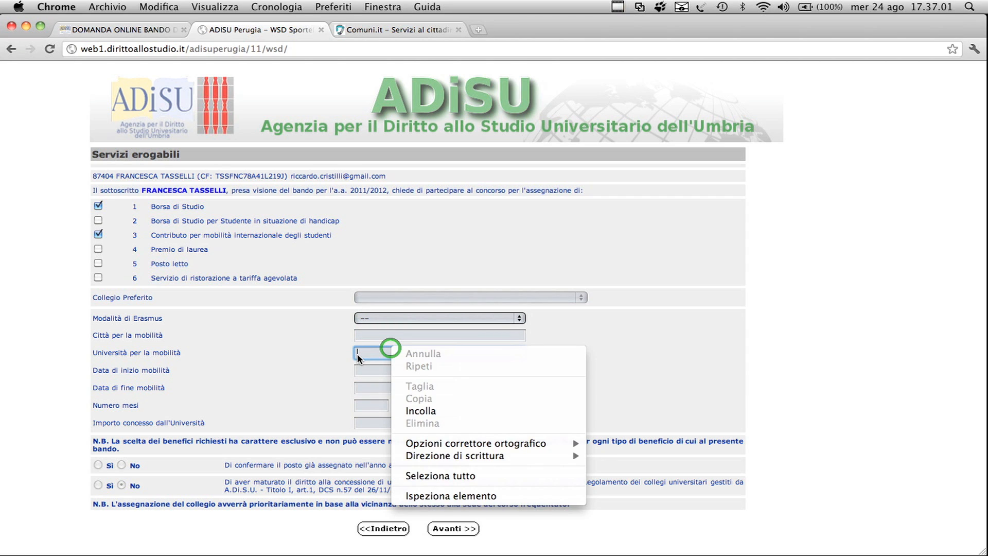
pyautogui.click(390, 348)
pyautogui.click(391, 381)
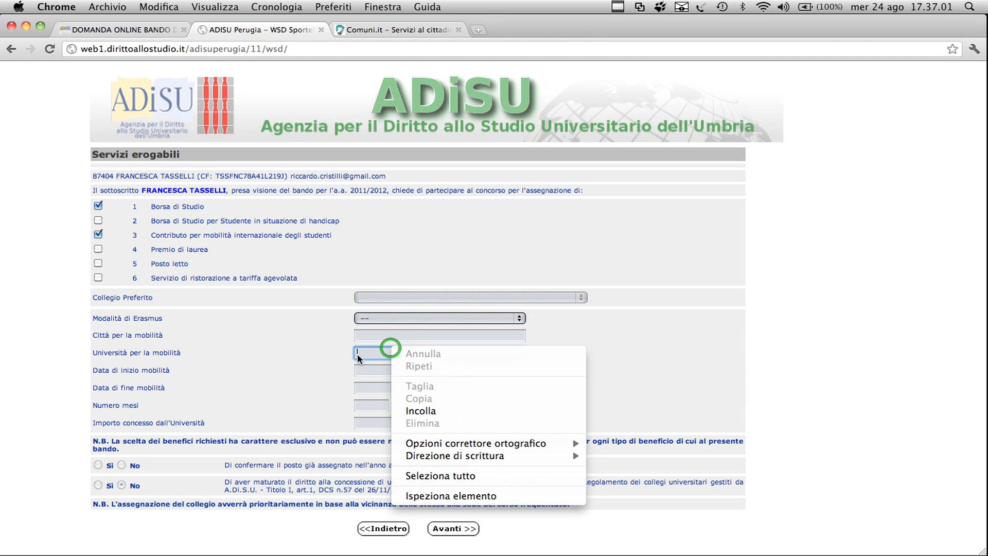
pyautogui.click(390, 348)
pyautogui.click(390, 381)
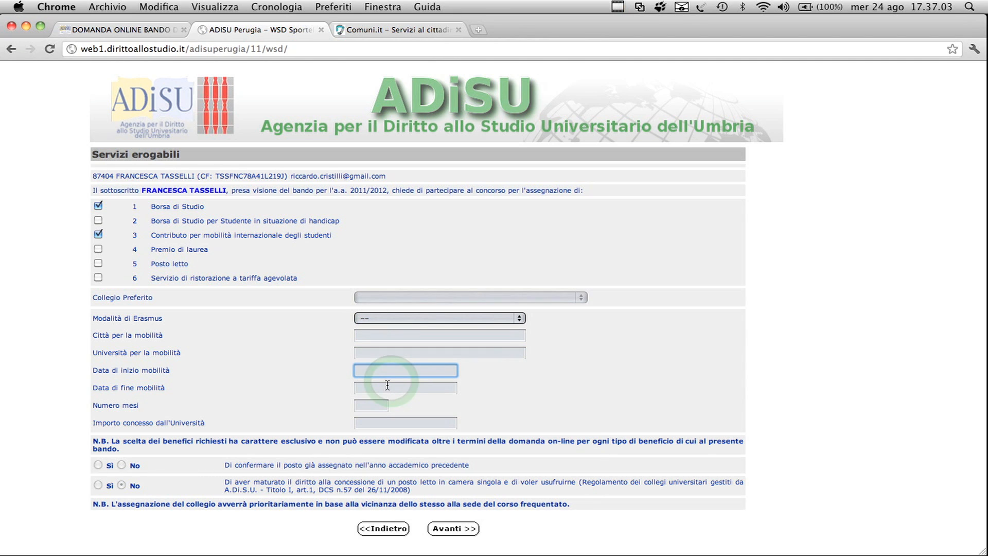
pyautogui.click(387, 387)
pyautogui.click(372, 405)
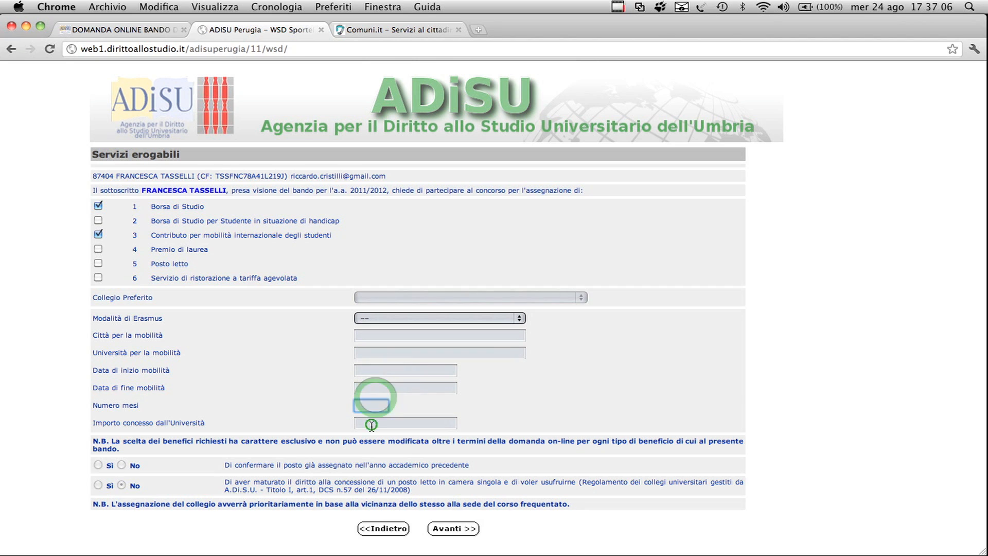
pyautogui.click(371, 424)
pyautogui.click(300, 373)
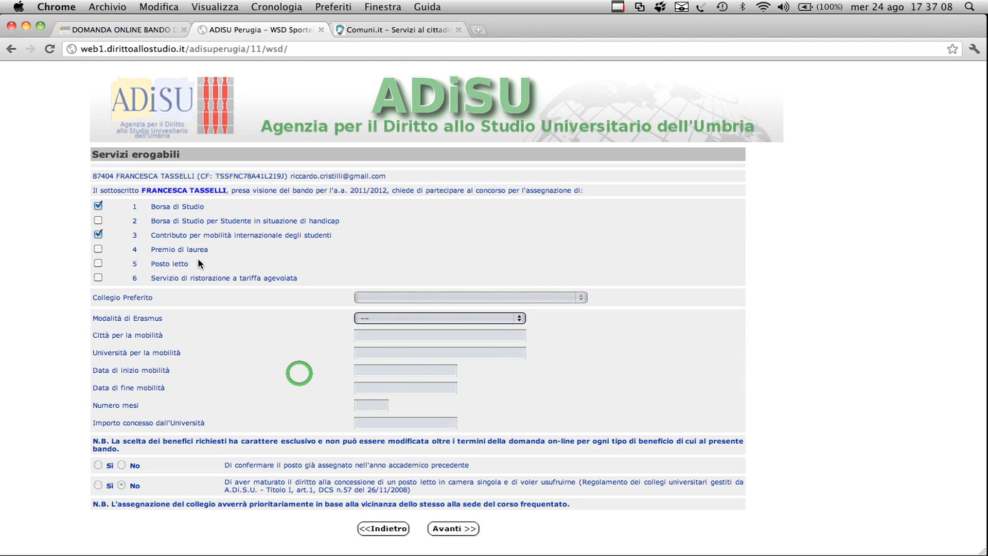
# Step: Replace the mobility contribution request with Posto letto and choose CASA DELLA STUDENTESSA, CORSO GARIBALDI as Collegio Preferito
pyautogui.click(96, 234)
pyautogui.click(97, 248)
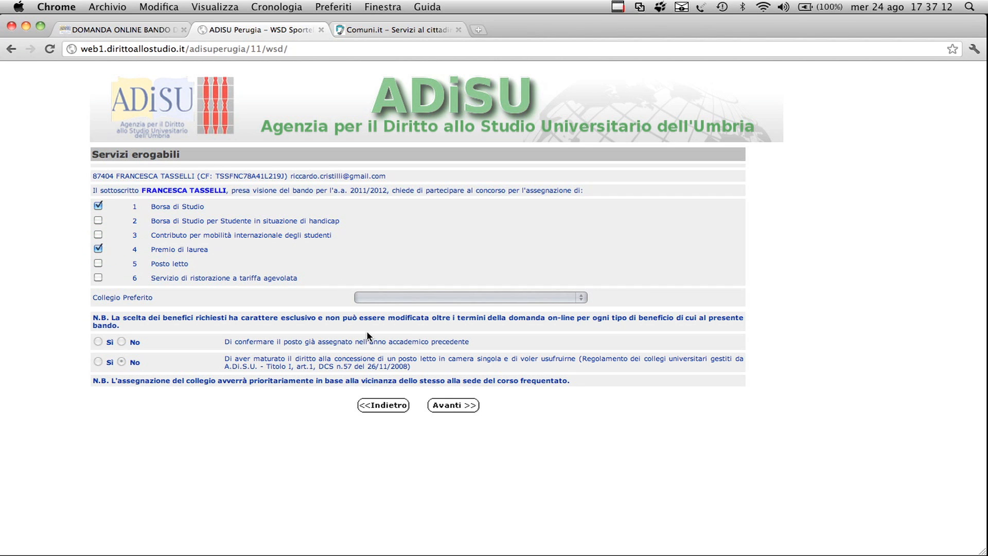
pyautogui.click(97, 250)
pyautogui.click(98, 263)
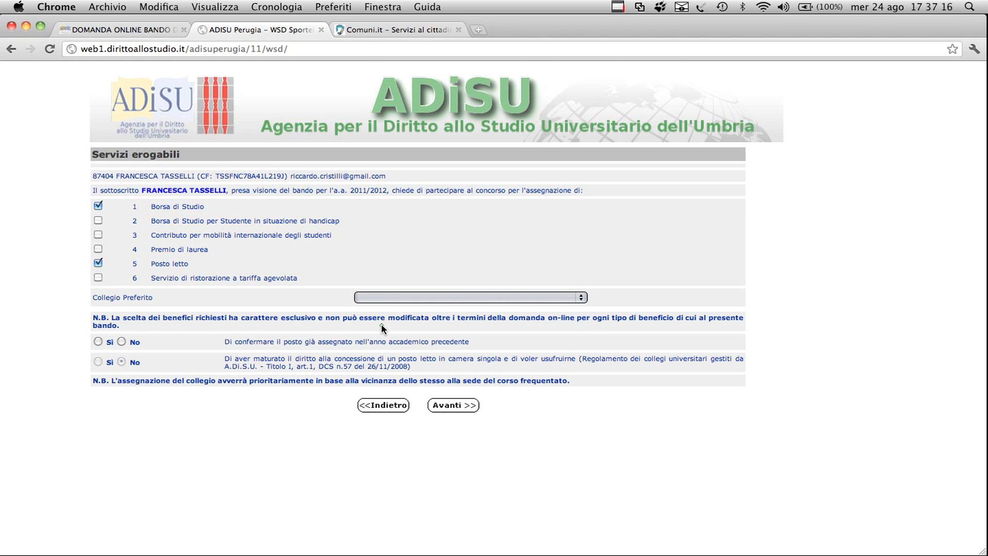
pyautogui.click(422, 299)
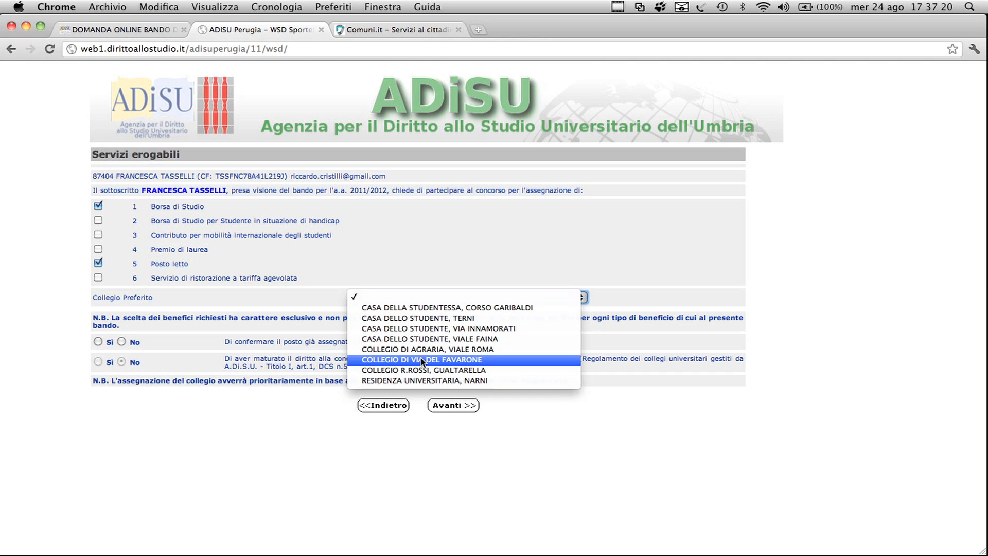
pyautogui.click(426, 308)
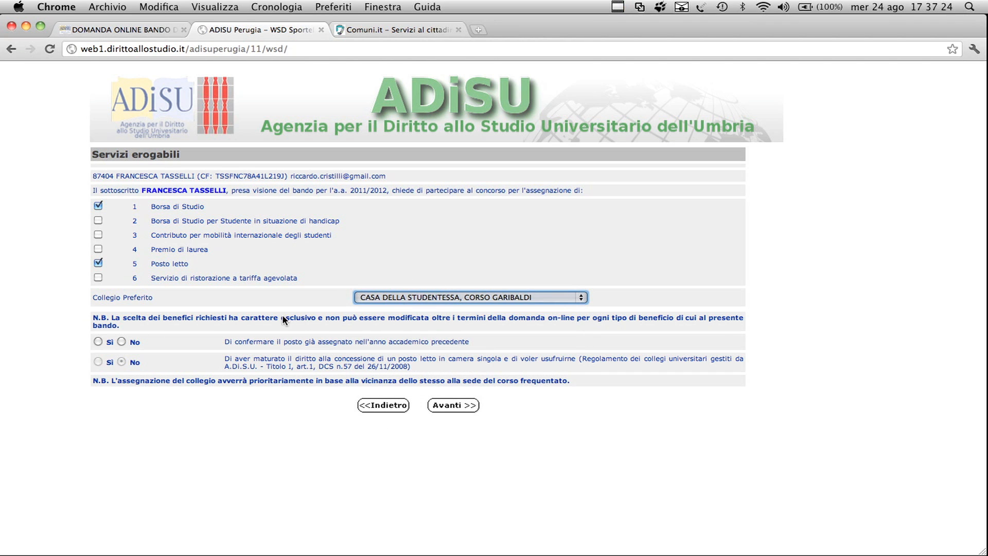
# Step: Answer No to confirming the place assigned in the previous academic year and submit the requested services
pyautogui.rightClick(115, 342)
pyautogui.click(121, 341)
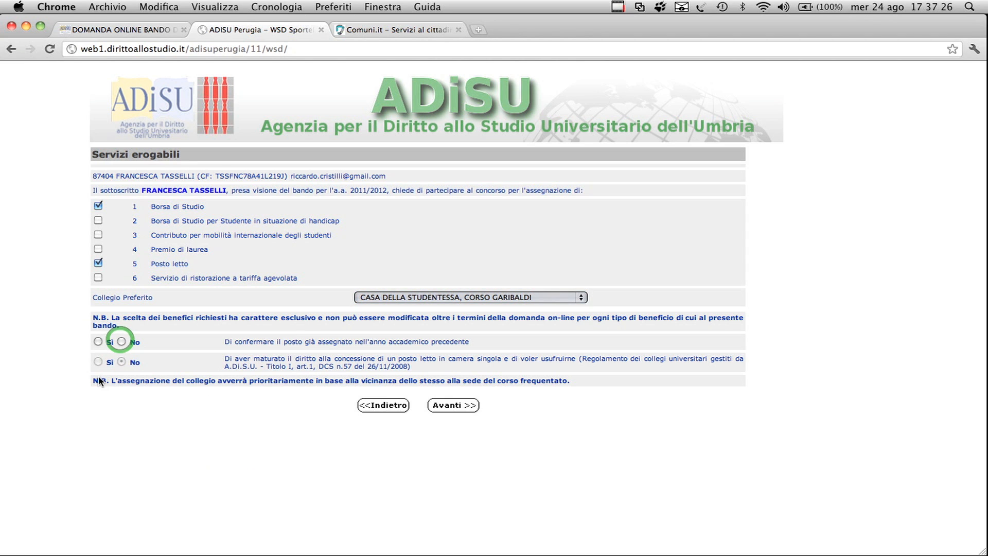
pyautogui.click(597, 218)
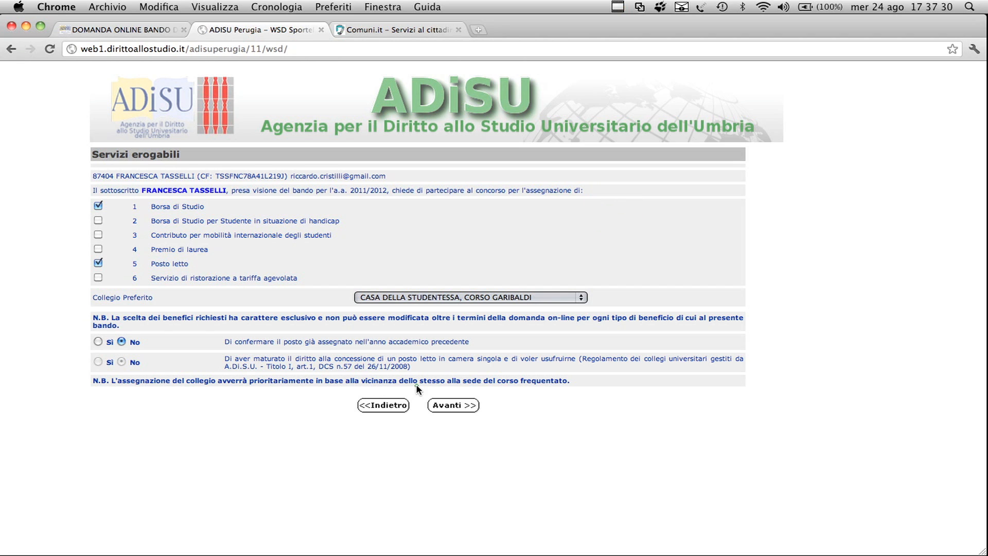
pyautogui.click(456, 407)
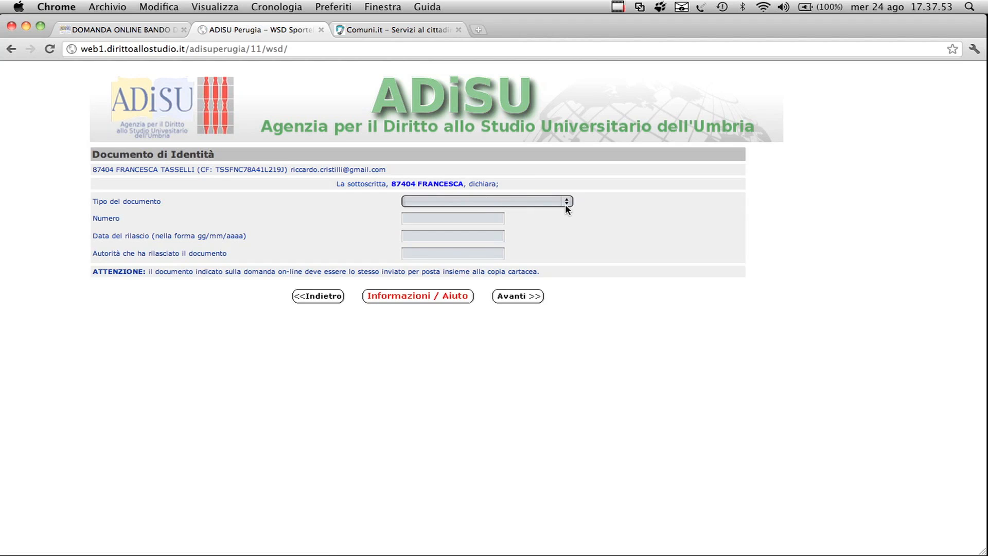
# Step: Set Tipo del documento to Carta di Identità and go over the number and issuing authority fields
pyautogui.click(566, 202)
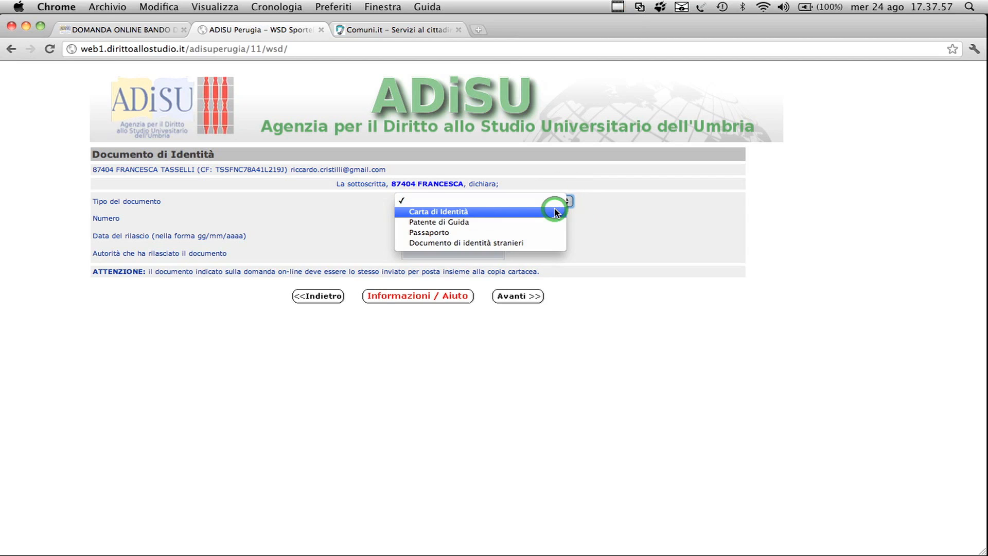
pyautogui.click(555, 211)
pyautogui.click(447, 220)
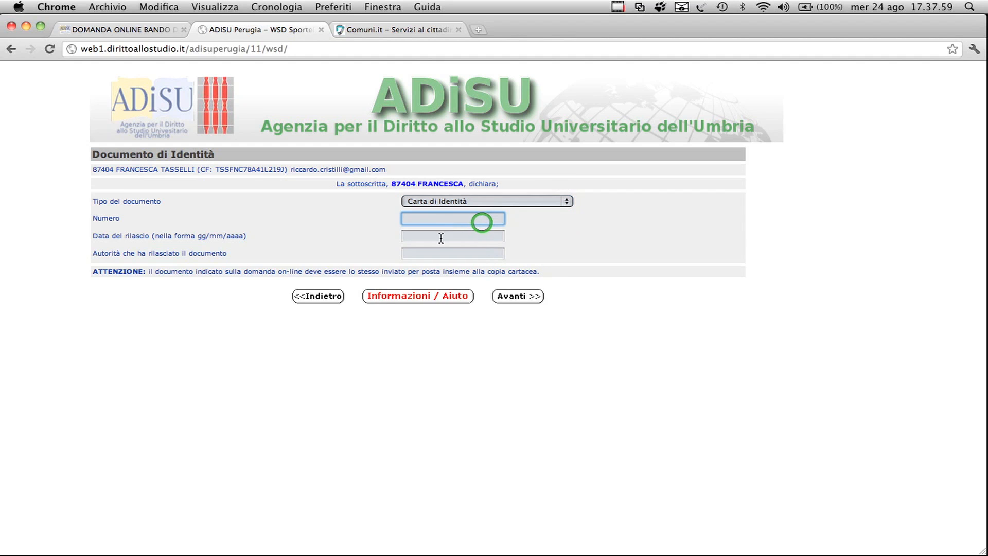
pyautogui.click(443, 253)
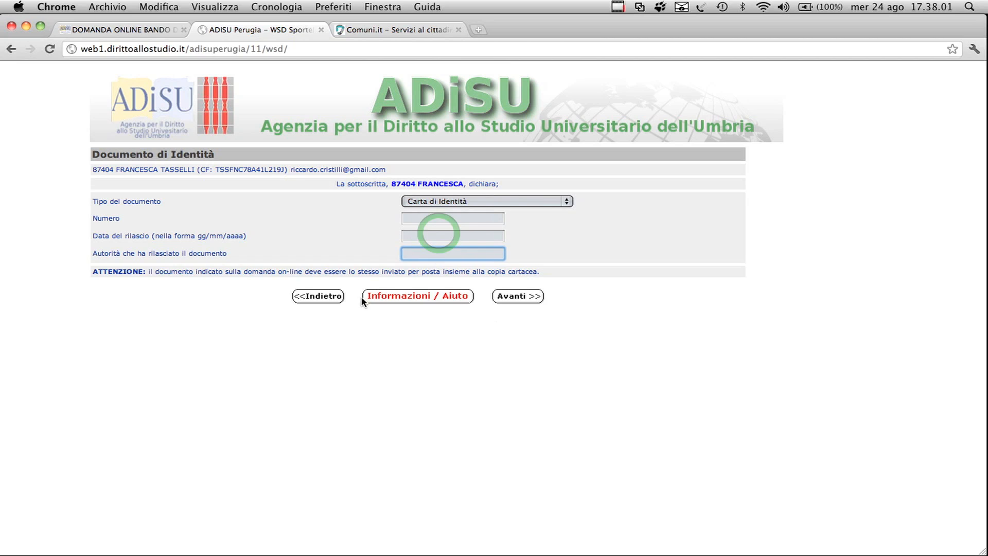
pyautogui.click(304, 296)
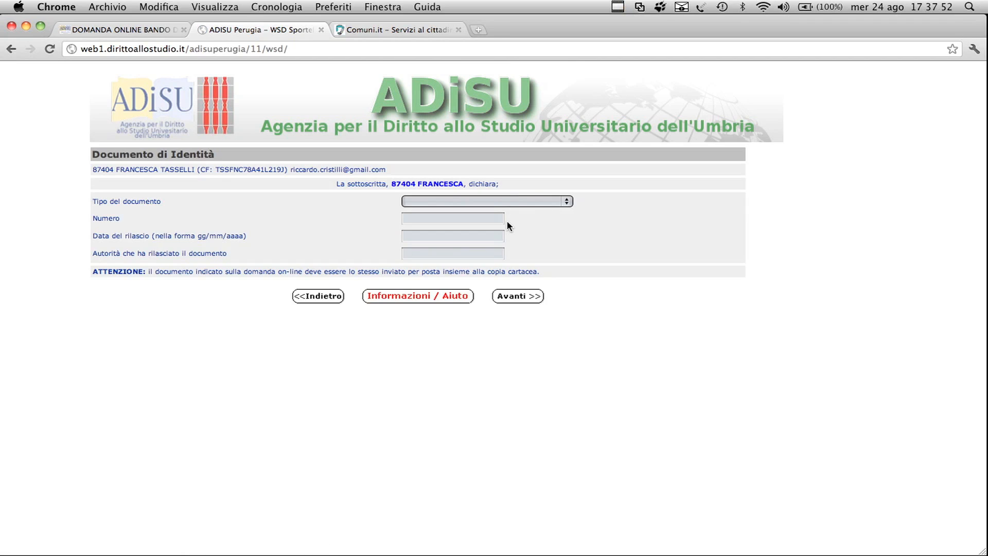
# Step: Choose Carta di Identità as the identity document type and check the Numero and Data del rilascio fields
pyautogui.click(567, 202)
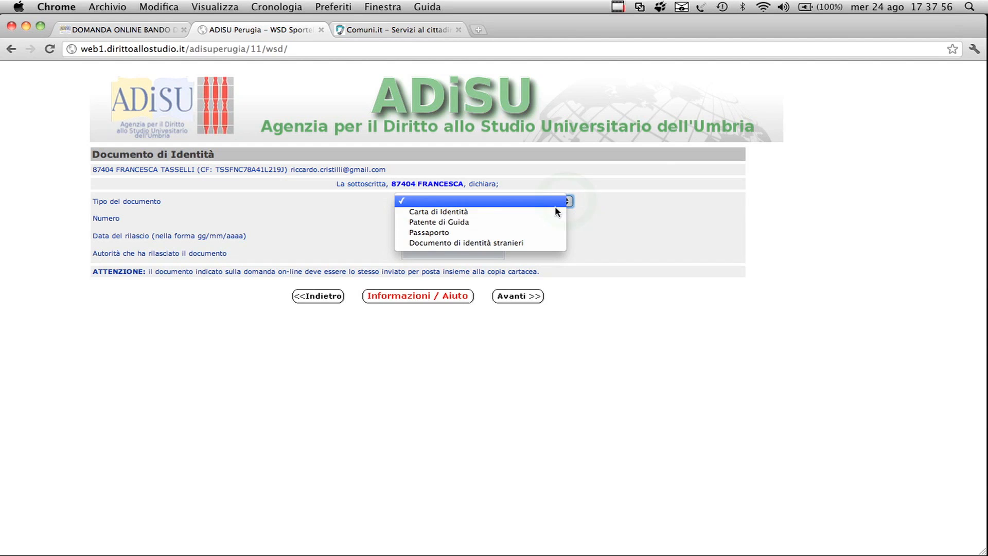
pyautogui.click(555, 212)
pyautogui.click(481, 222)
pyautogui.click(438, 233)
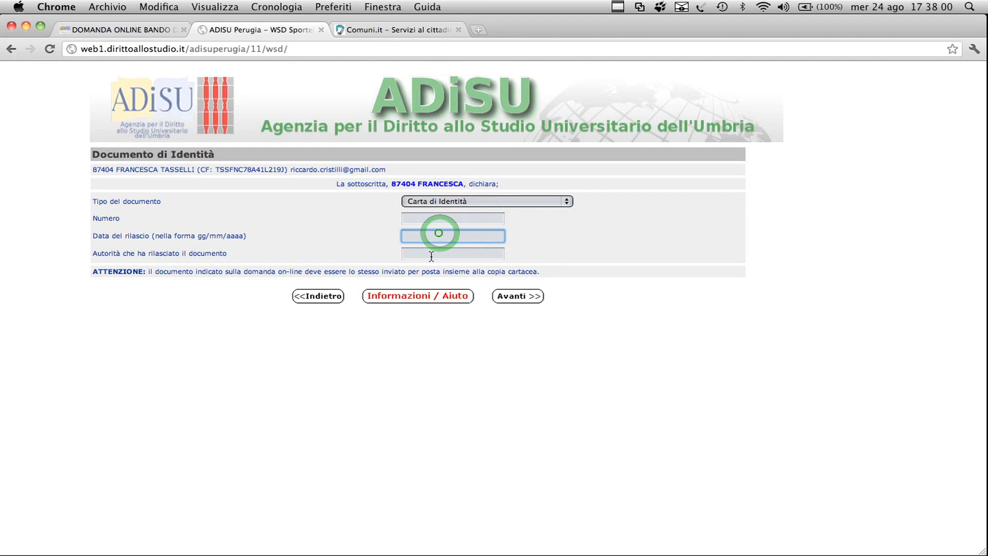
# Step: Return to the requested services, toggle Servizio di ristorazione a tariffa agevolata and submit the services again
pyautogui.click(306, 299)
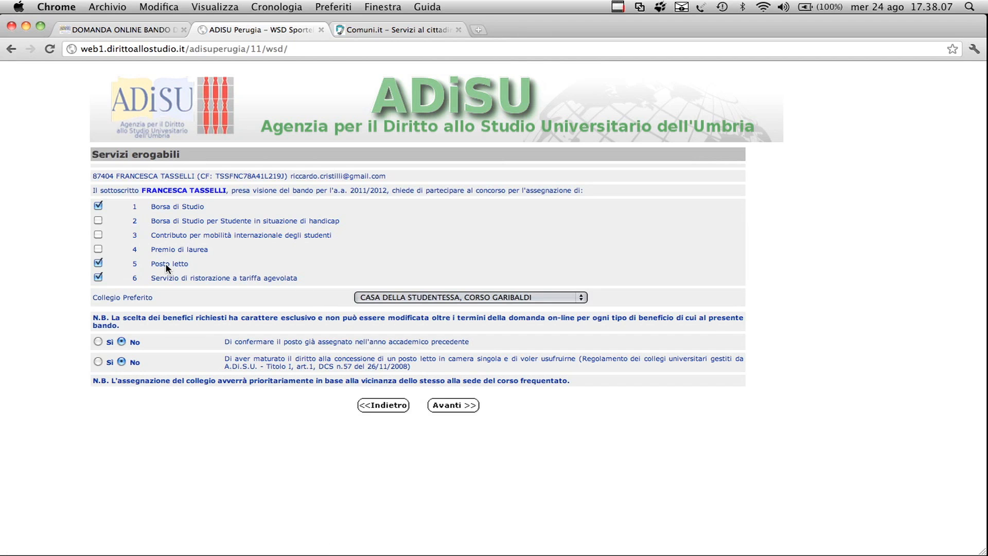
pyautogui.click(97, 278)
pyautogui.click(454, 406)
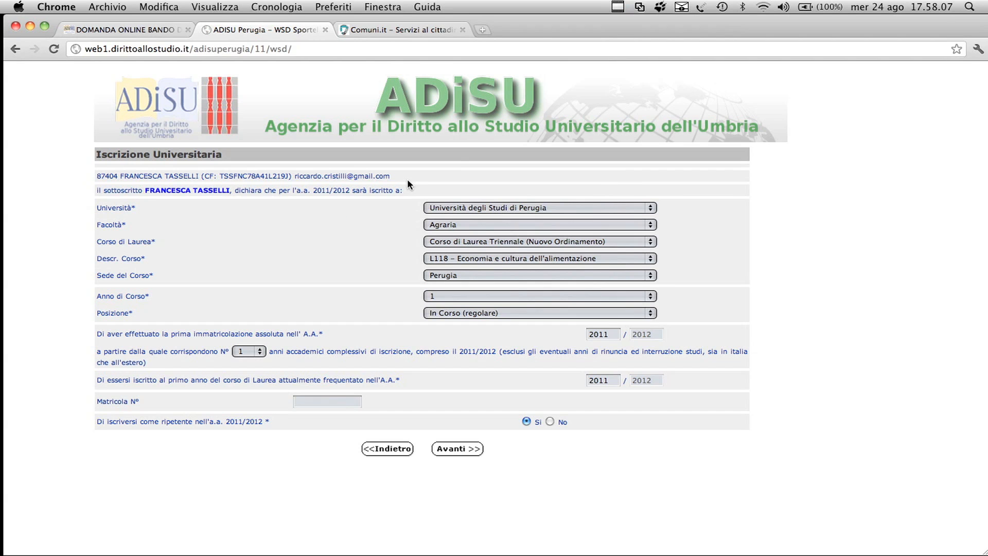
# Step: Examine the Università, Facoltà, Descr. Corso and Sede del Corso choices of the university enrolment form
pyautogui.click(645, 205)
pyautogui.click(650, 208)
pyautogui.click(652, 225)
pyautogui.click(651, 225)
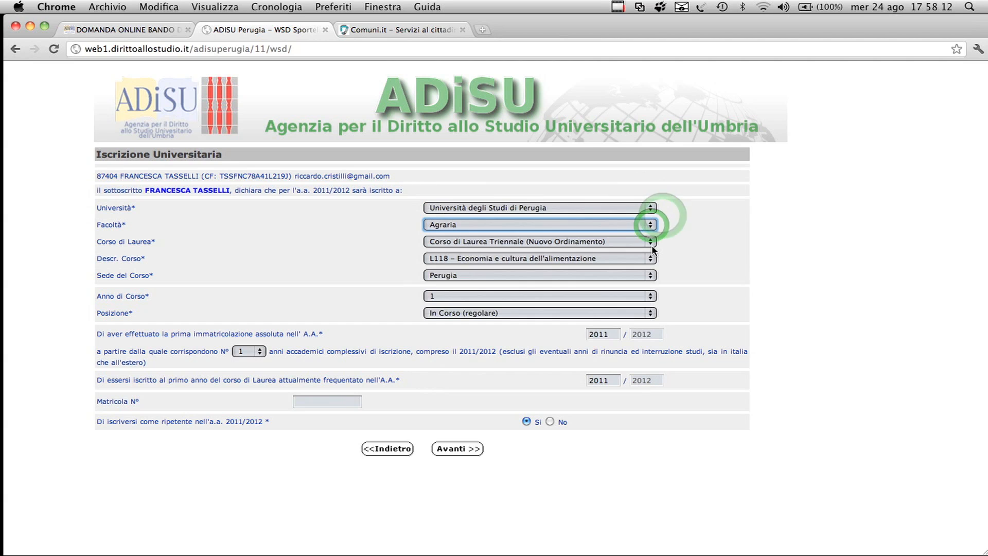
pyautogui.click(650, 259)
pyautogui.click(651, 260)
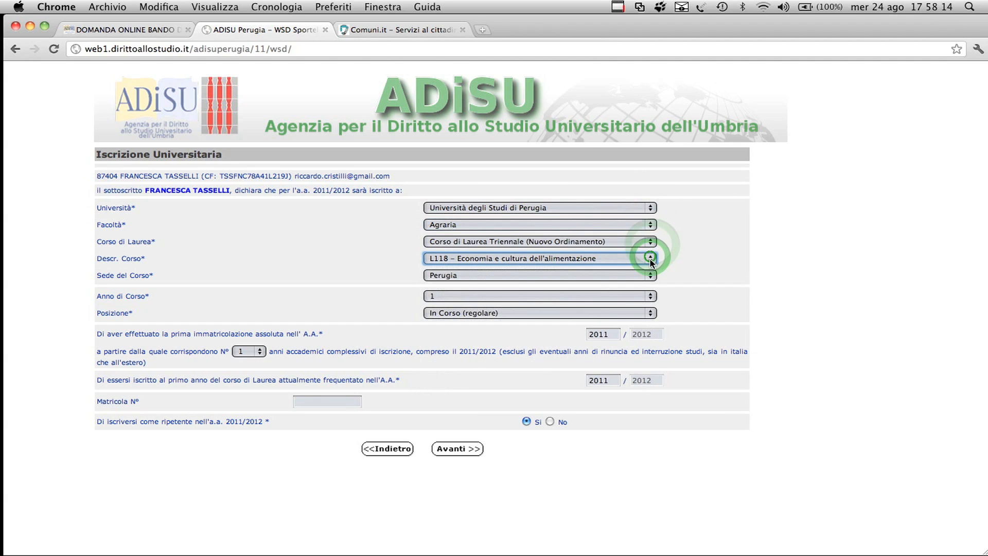
pyautogui.click(649, 277)
pyautogui.click(651, 276)
# Step: View the available options for Anno di Corso and Posizione in the university enrolment form
pyautogui.click(650, 297)
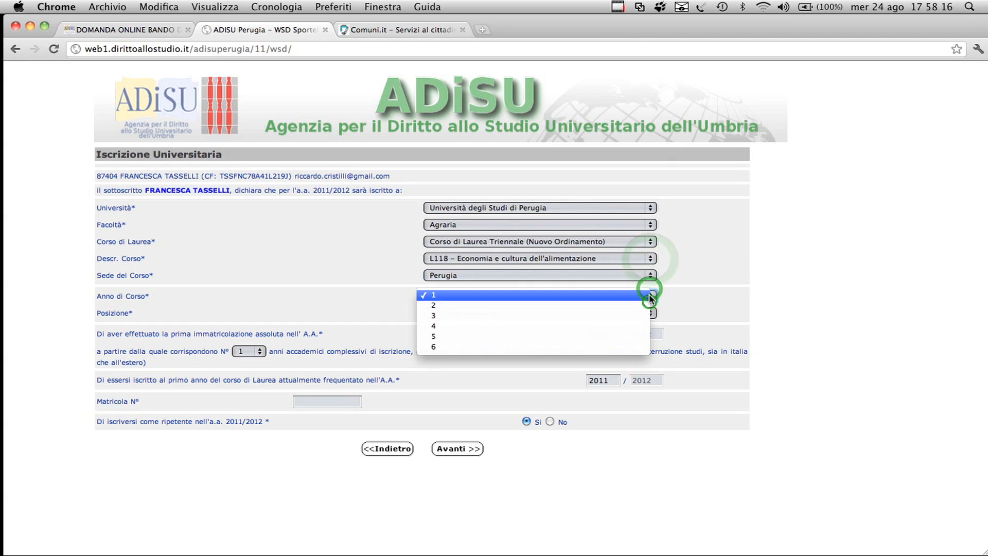
pyautogui.click(651, 297)
pyautogui.click(650, 313)
pyautogui.click(650, 314)
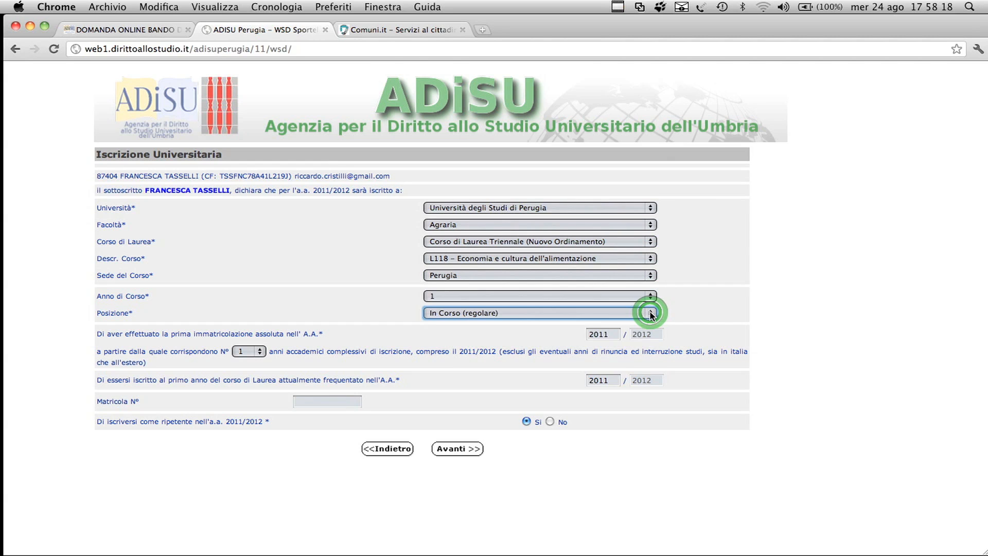
# Step: Review the first enrolment year, years of enrolment and Matricola fields, answer Sì to enrolling as ripetente and submit the enrolment data
pyautogui.click(612, 335)
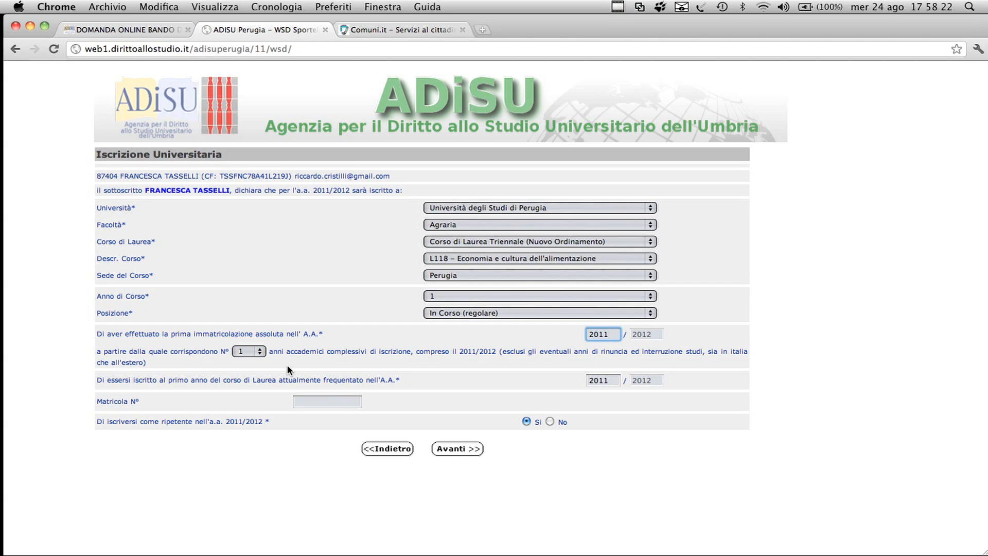
pyautogui.click(254, 352)
pyautogui.click(257, 353)
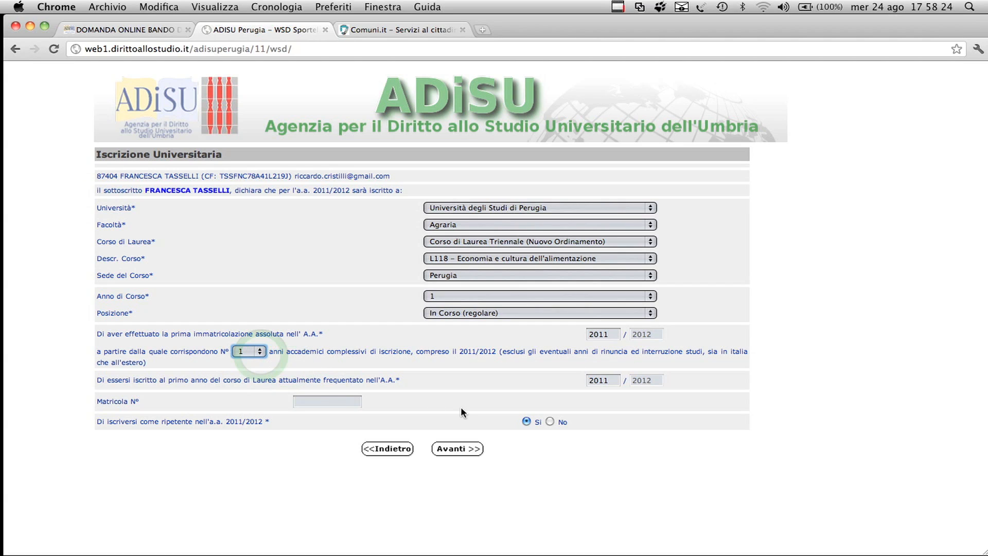
pyautogui.click(327, 401)
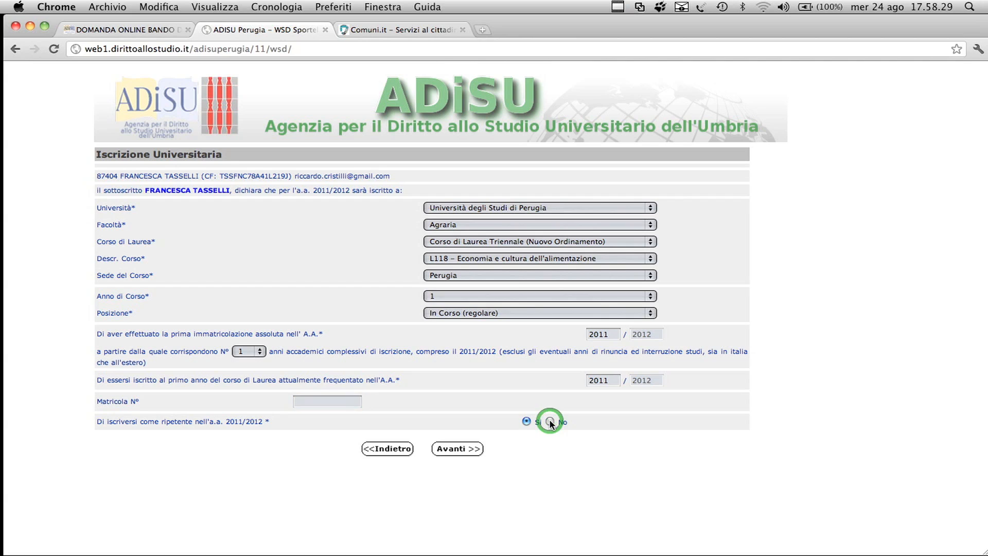
pyautogui.click(526, 421)
pyautogui.click(465, 451)
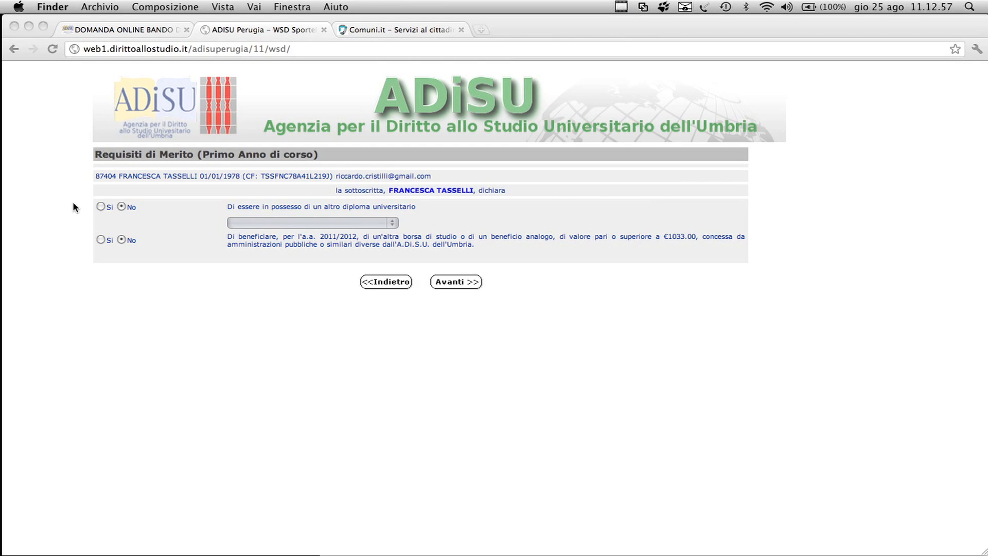
# Step: View the diploma types offered for holding another university diploma, and set that declaration back to No
pyautogui.click(126, 227)
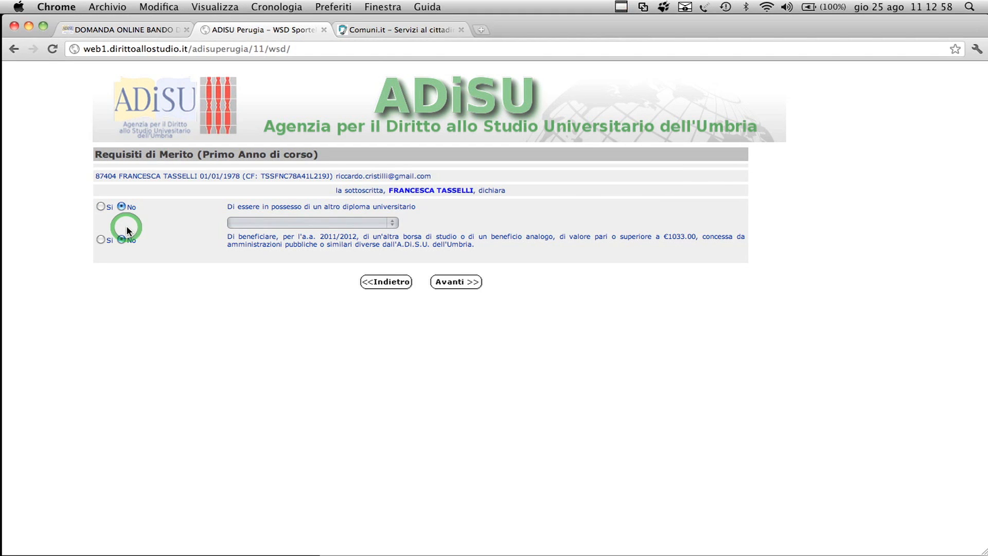
pyautogui.click(101, 206)
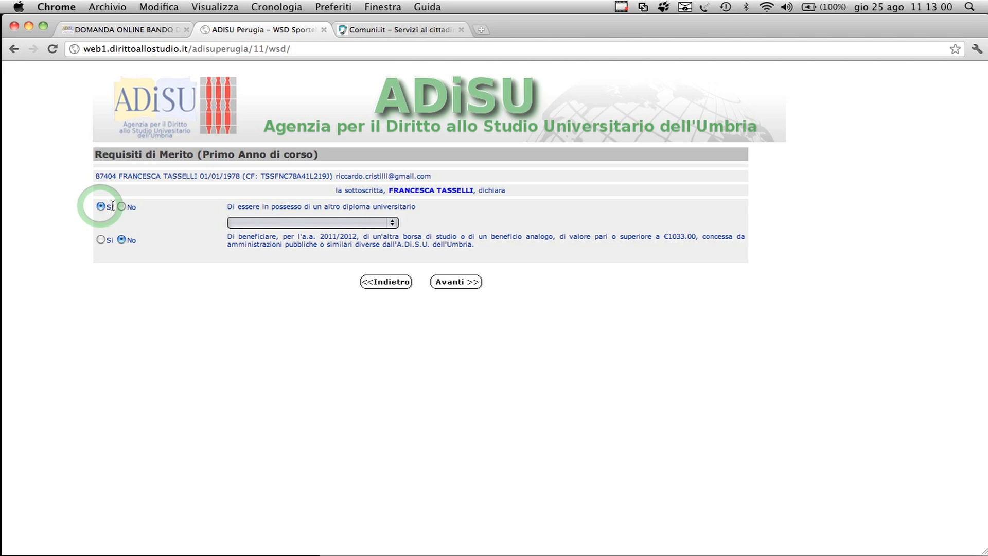
pyautogui.click(321, 222)
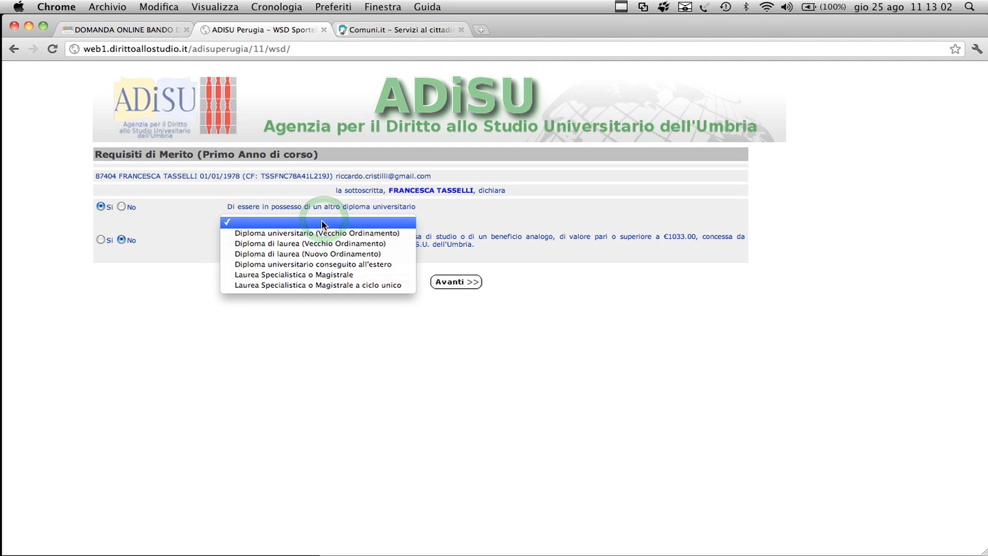
pyautogui.click(304, 225)
pyautogui.click(121, 206)
# Step: Answer No to receiving another scholarship of €1033.00 or more for 2011/2012 and submit the first-year merit requirements
pyautogui.click(106, 240)
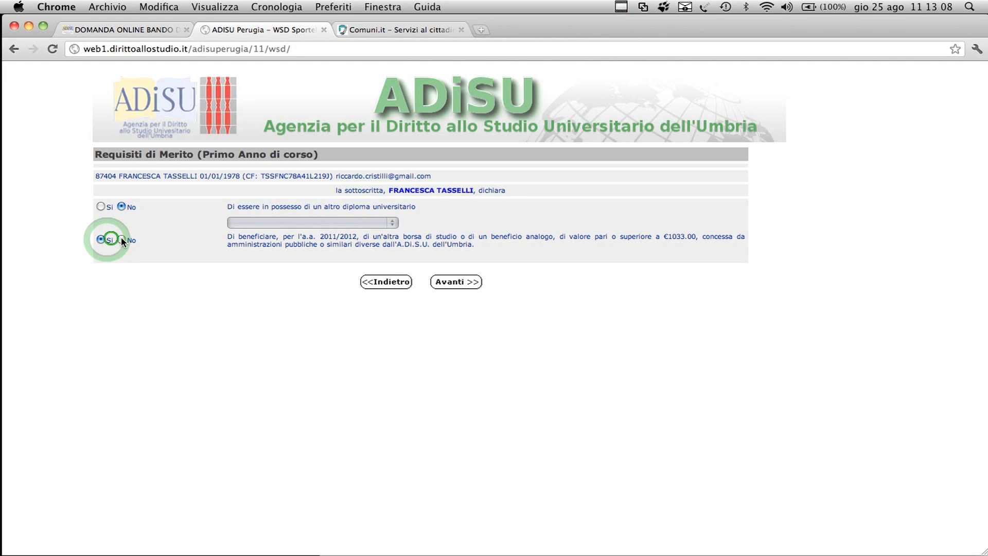
pyautogui.click(122, 238)
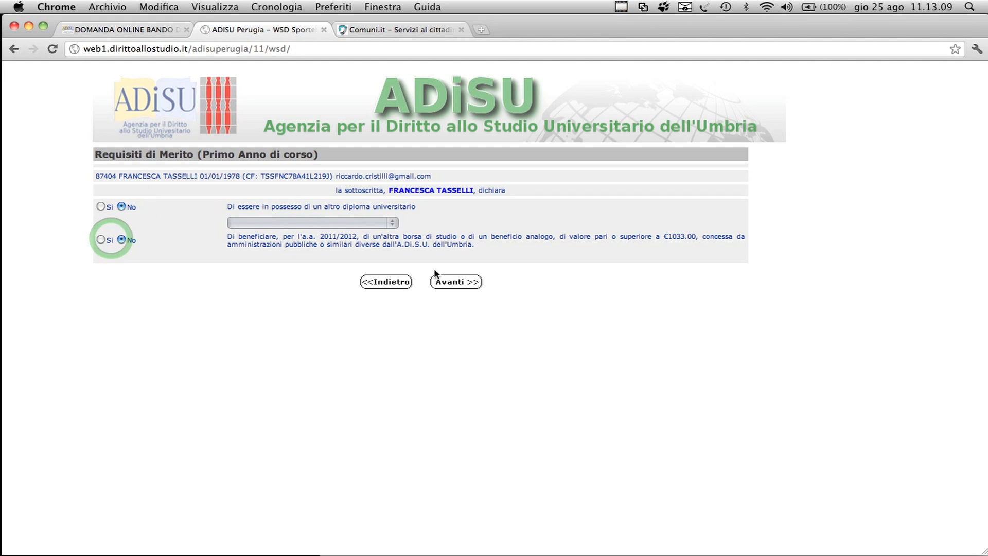
pyautogui.click(458, 285)
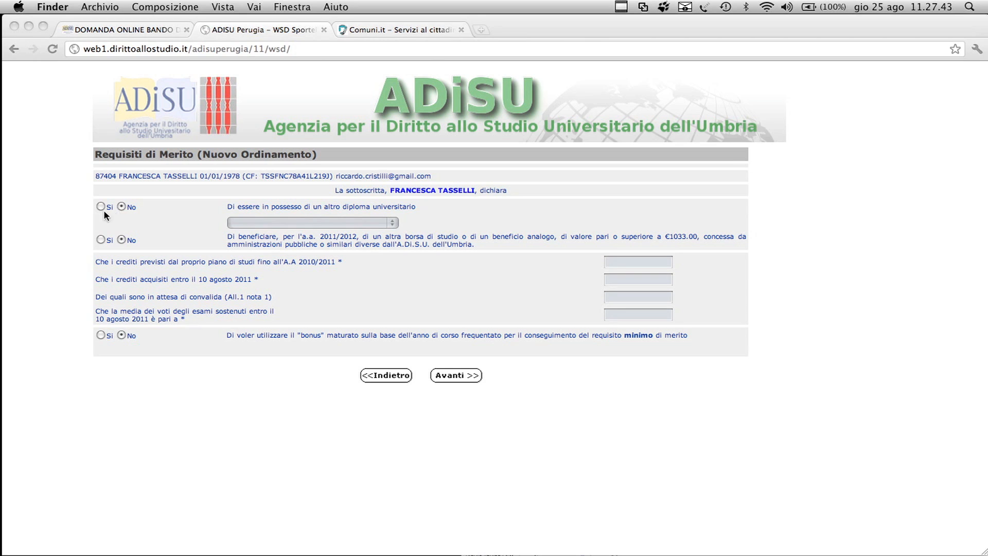
# Step: Try the Sì and No answers for another university diploma and another scholarship in the Nuovo Ordinamento merit form
pyautogui.click(264, 225)
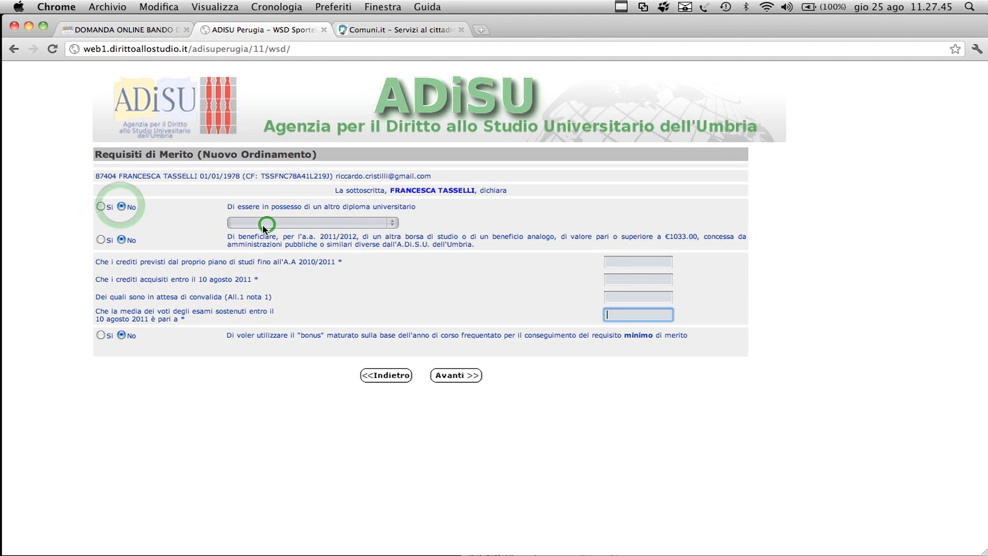
pyautogui.click(100, 206)
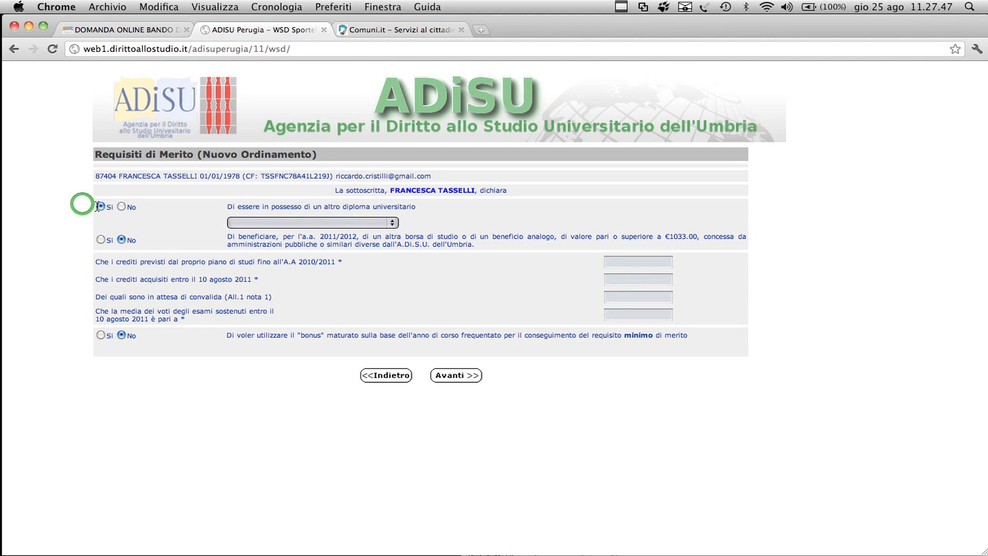
pyautogui.click(259, 211)
pyautogui.click(249, 223)
pyautogui.click(121, 206)
pyautogui.click(100, 240)
pyautogui.click(121, 239)
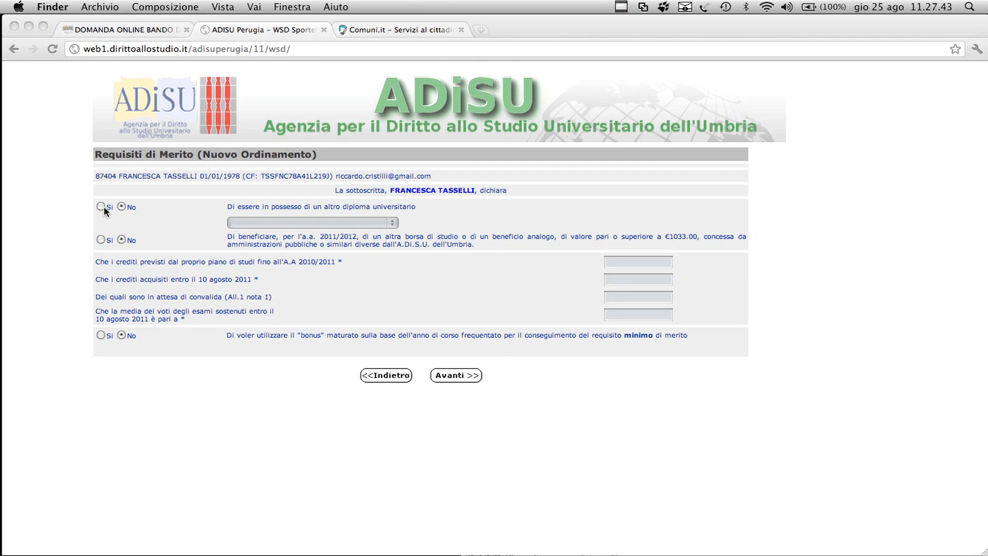
pyautogui.click(101, 205)
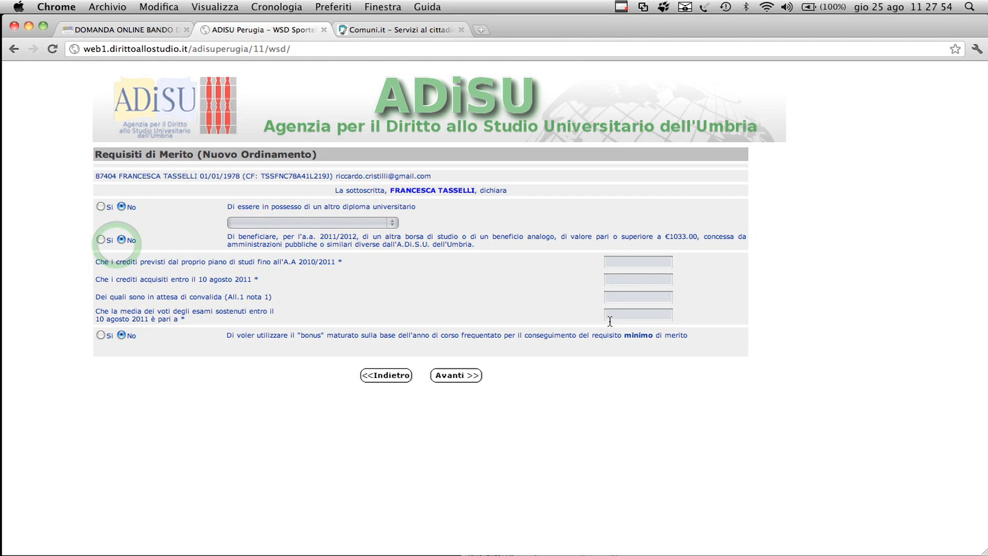
# Step: Enter x for the planned credits, acquired credits, credits awaiting validation and average exam mark
pyautogui.click(634, 262)
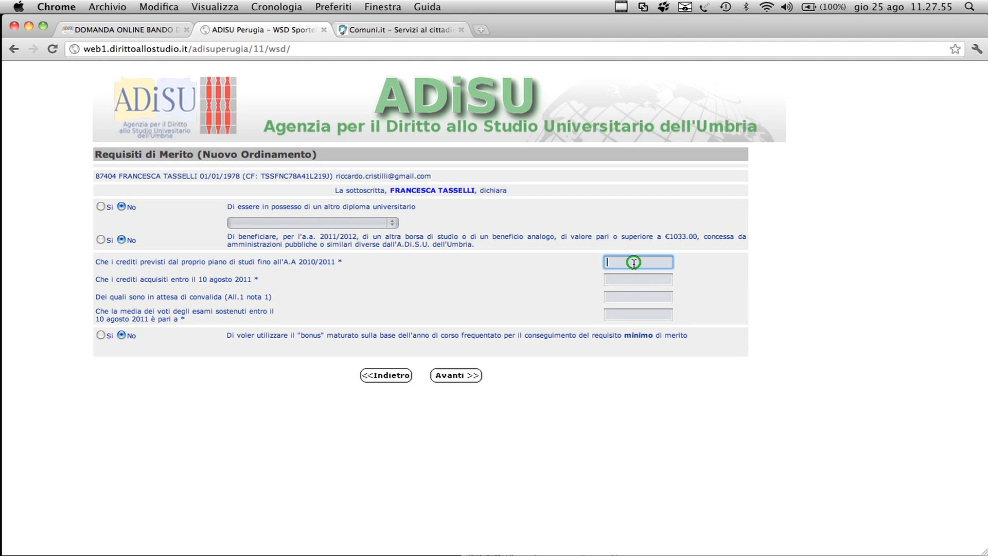
pyautogui.write('x')
pyautogui.click(627, 276)
pyautogui.write('x')
pyautogui.click(627, 297)
pyautogui.write('x')
pyautogui.click(613, 315)
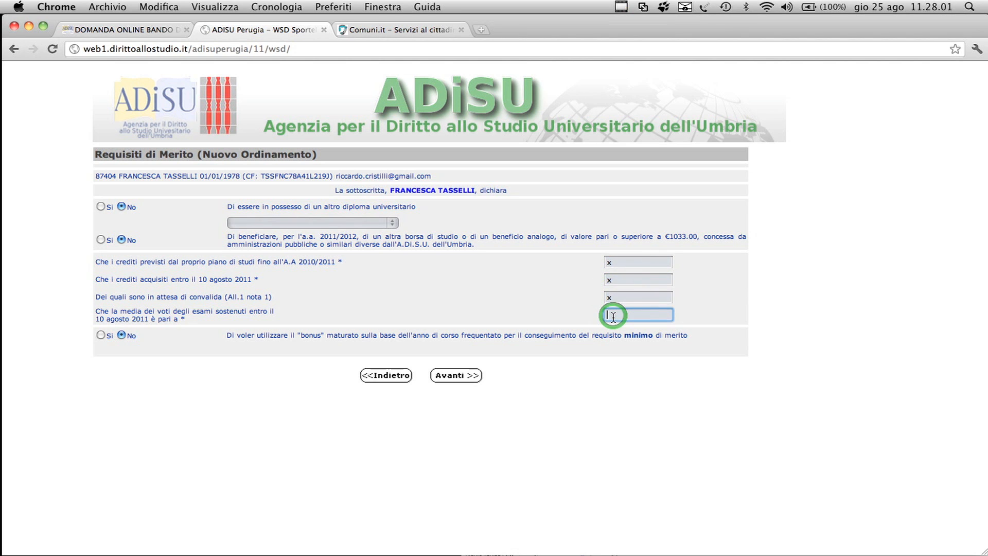
pyautogui.write('x')
# Step: Point out the line on credits awaiting validation and go back from the Nuovo Ordinamento merit form
pyautogui.moveTo(219, 298); pyautogui.dragTo(328, 300)
pyautogui.click(327, 304)
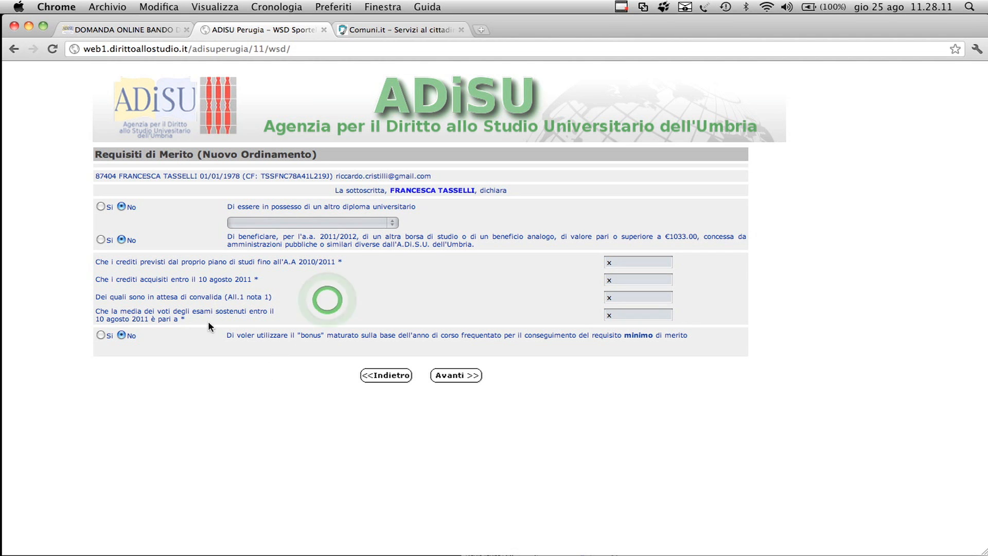
pyautogui.click(391, 376)
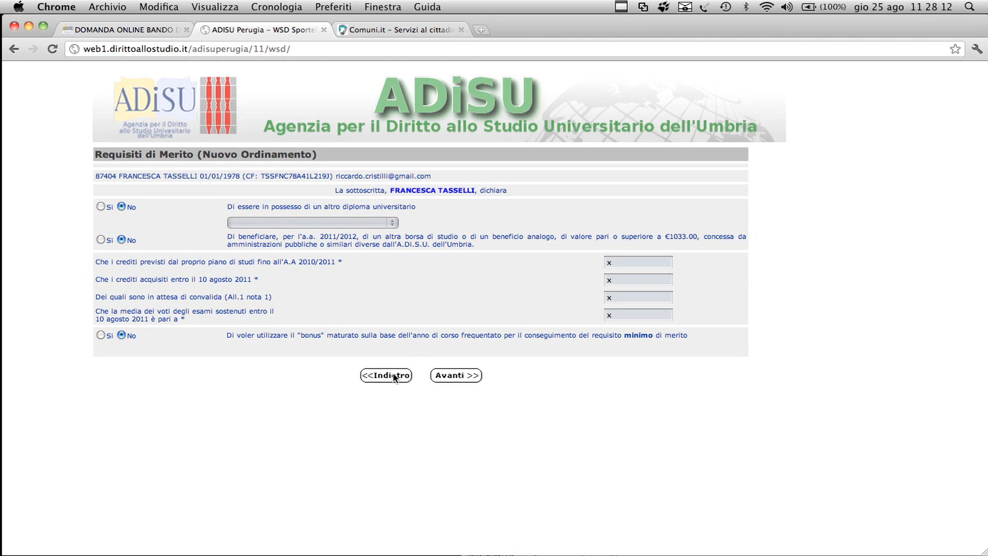
pyautogui.click(394, 376)
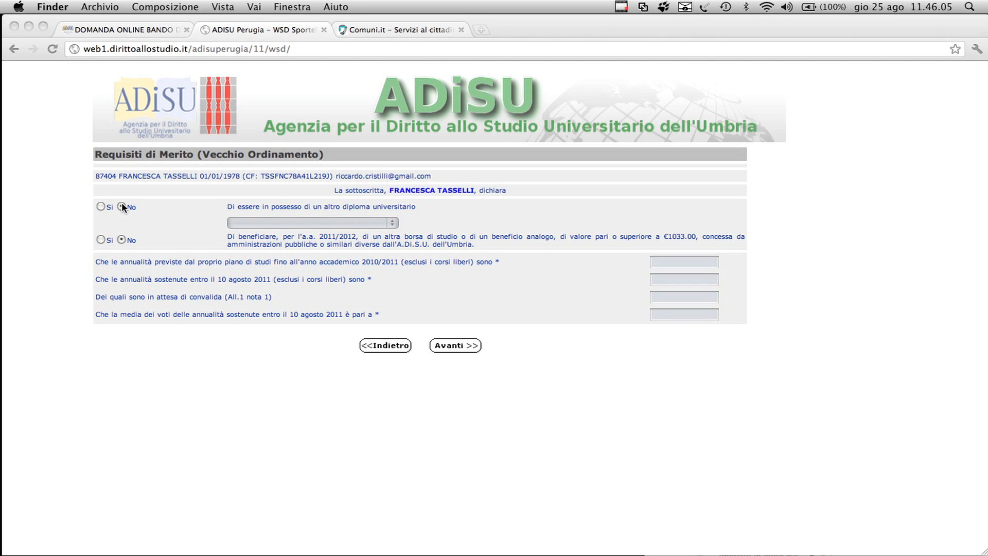
# Step: View the other diploma types in the Vecchio Ordinamento merit form and set both the diploma and scholarship declarations to No
pyautogui.click(121, 206)
pyautogui.click(102, 207)
pyautogui.click(256, 223)
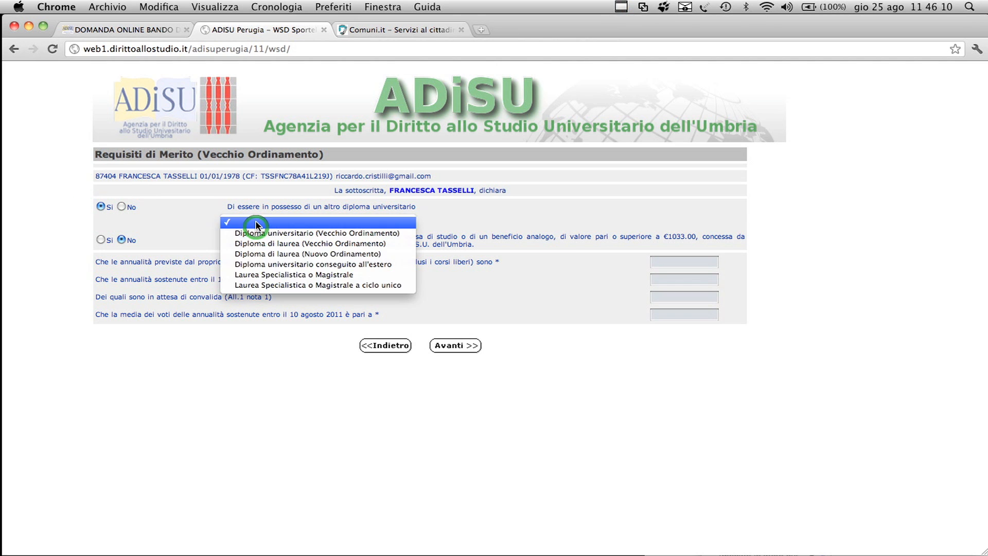
pyautogui.click(246, 224)
pyautogui.click(127, 207)
pyautogui.click(101, 240)
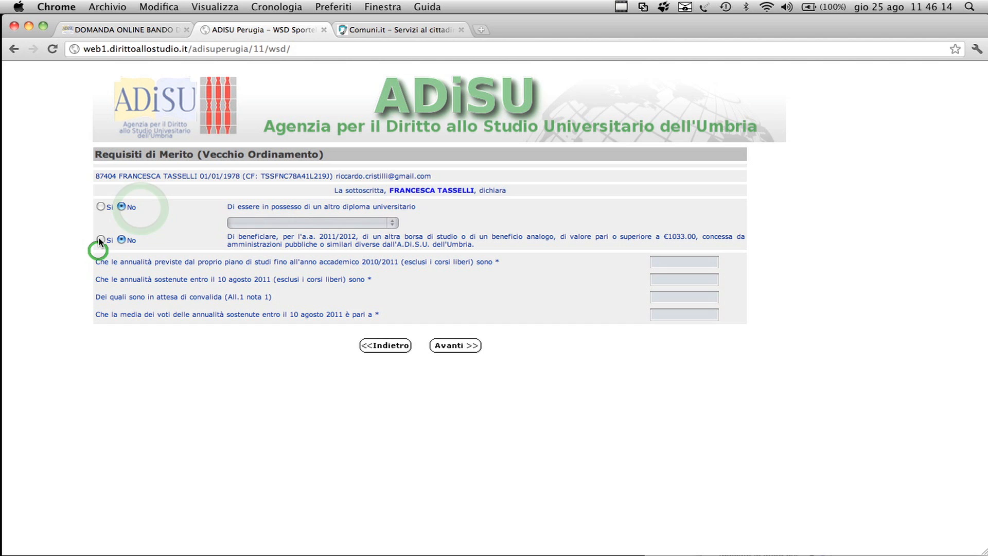
pyautogui.click(121, 240)
# Step: Enter xx for the planned annualità, completed annualità, annualità awaiting validation and average mark in the Vecchio Ordinamento merit form
pyautogui.click(658, 273)
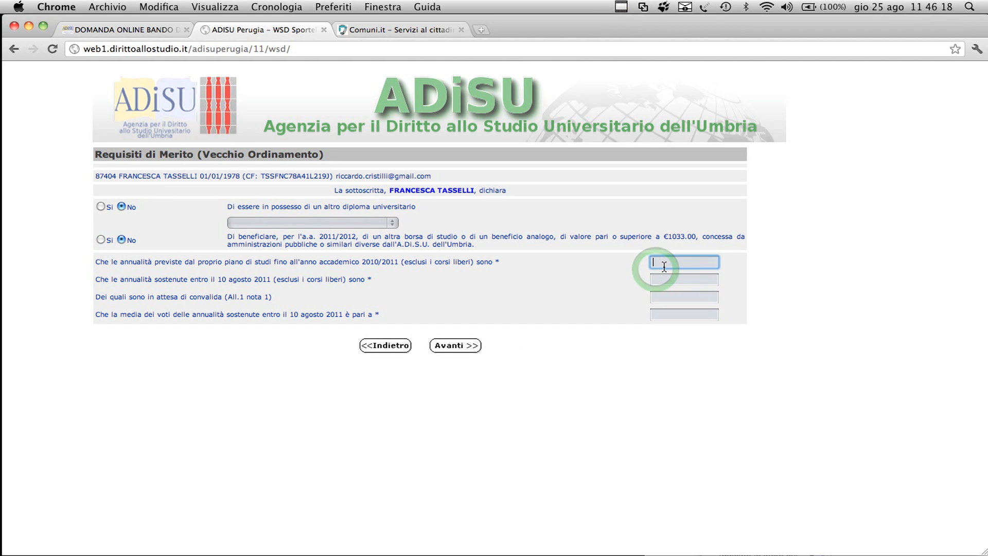
pyautogui.write('xx')
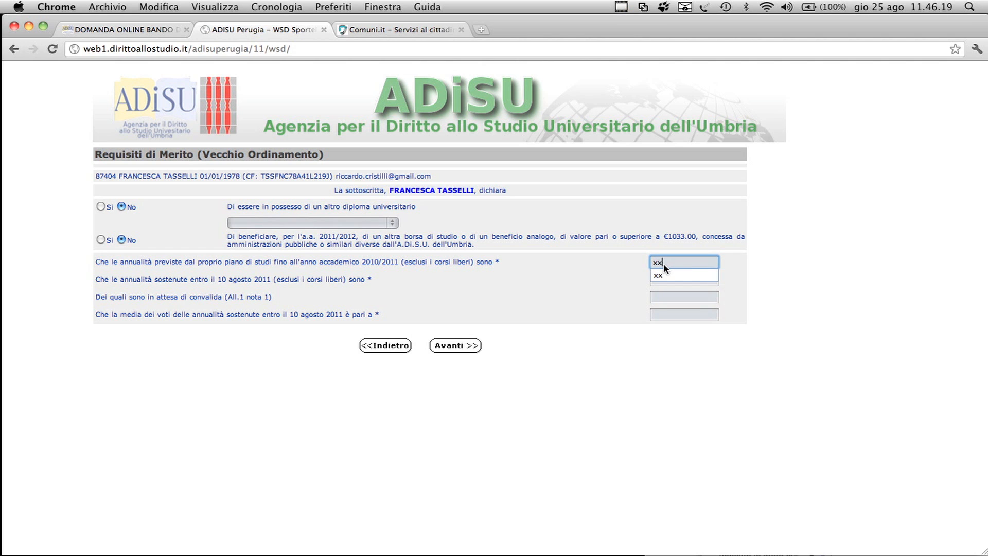
pyautogui.press('Tab')
pyautogui.write('xx')
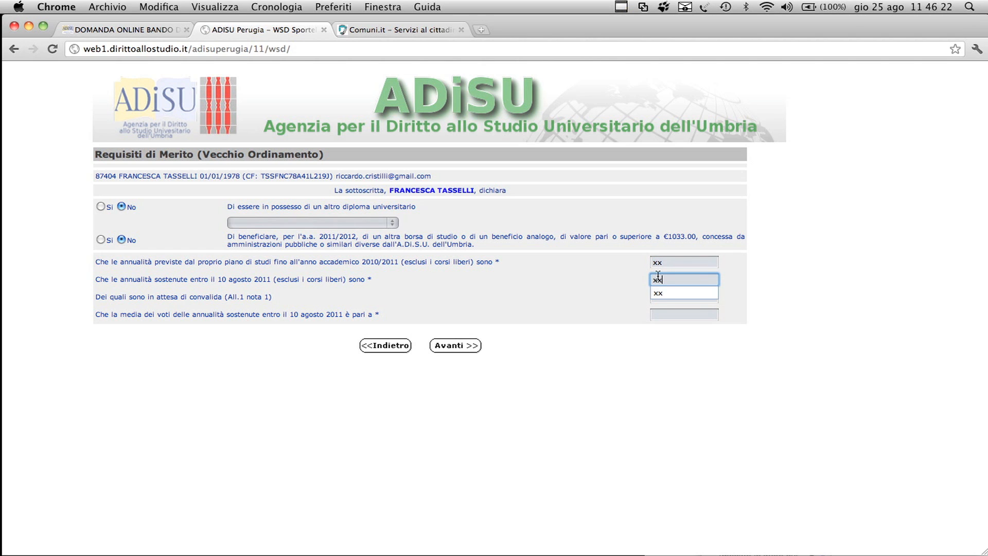
pyautogui.click(665, 301)
pyautogui.write('xx')
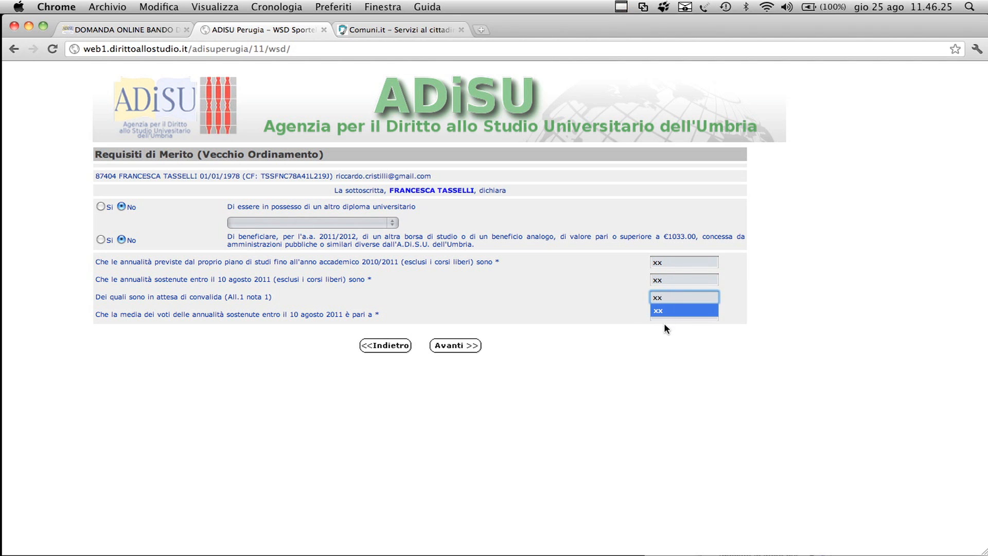
pyautogui.click(666, 313)
pyautogui.click(665, 321)
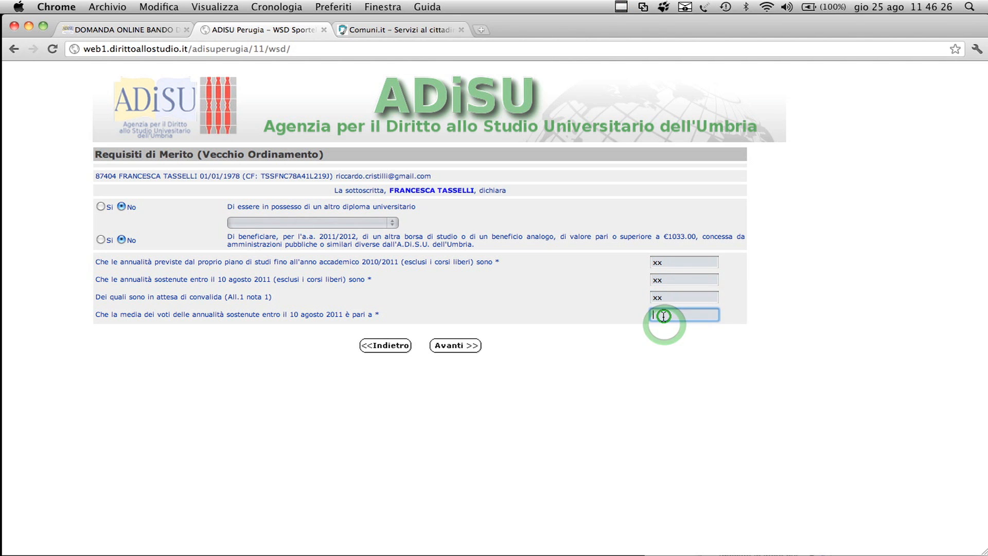
pyautogui.write('xx')
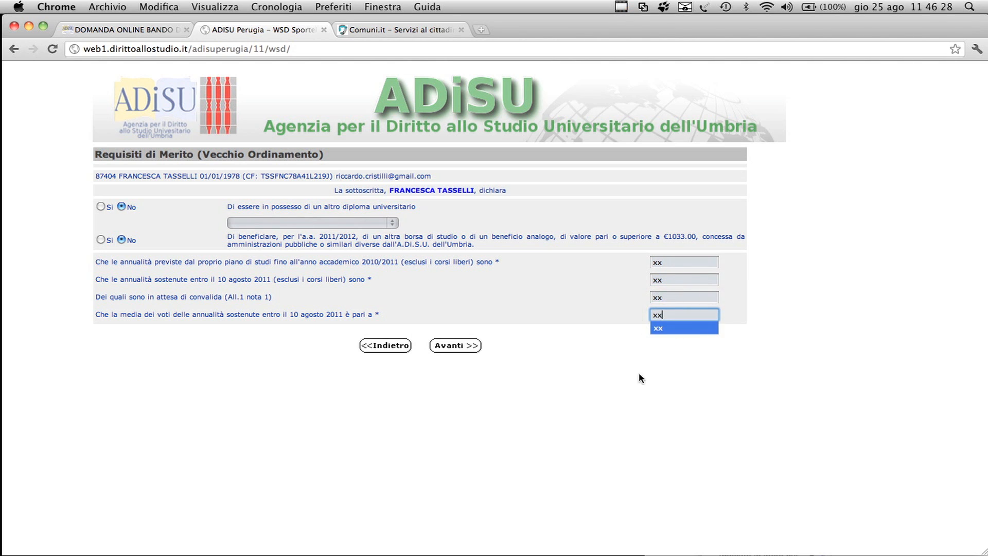
pyautogui.click(499, 425)
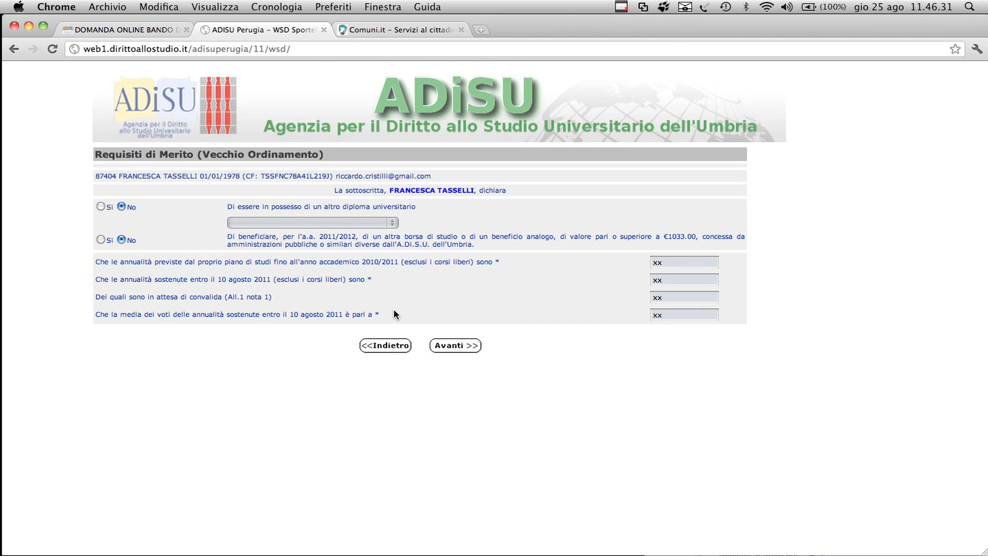
# Step: Point out the awaiting-validation and average-mark lines of the Vecchio Ordinamento form and continue to the following page
pyautogui.moveTo(226, 298); pyautogui.dragTo(263, 305)
pyautogui.moveTo(285, 316); pyautogui.dragTo(372, 316)
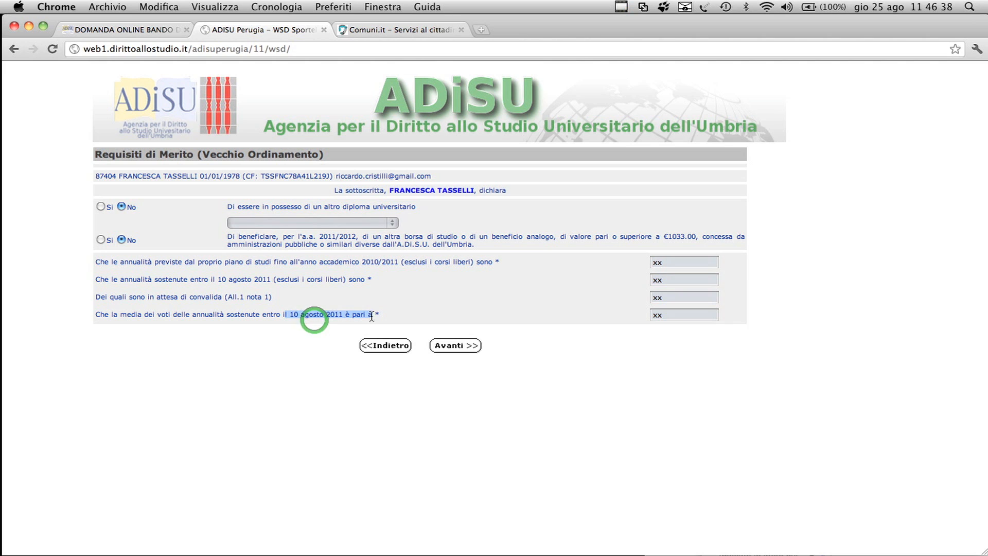
pyautogui.click(457, 350)
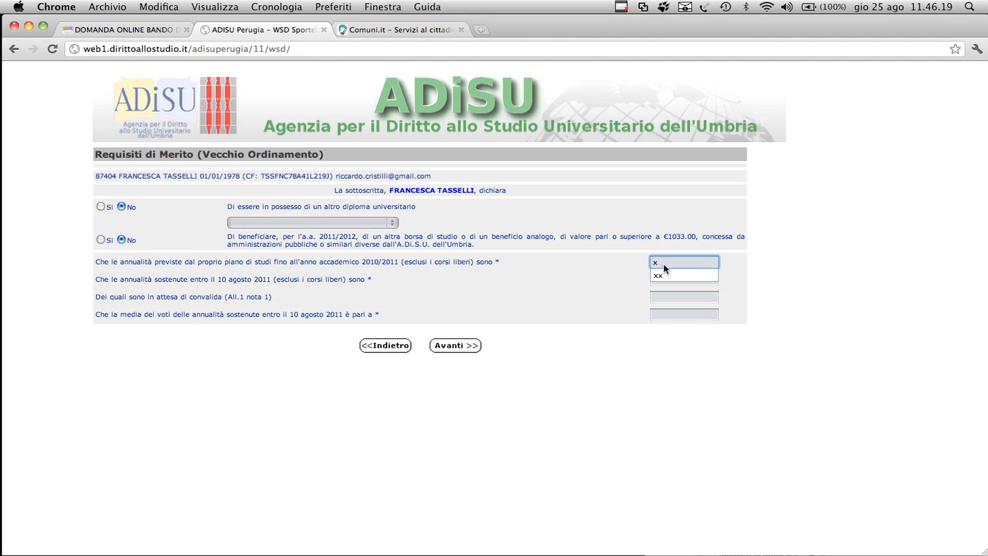
# Step: Fill the four Vecchio Ordinamento merit fields with xx again and point out the line on annualità awaiting validation
pyautogui.write('x')
pyautogui.press('Tab')
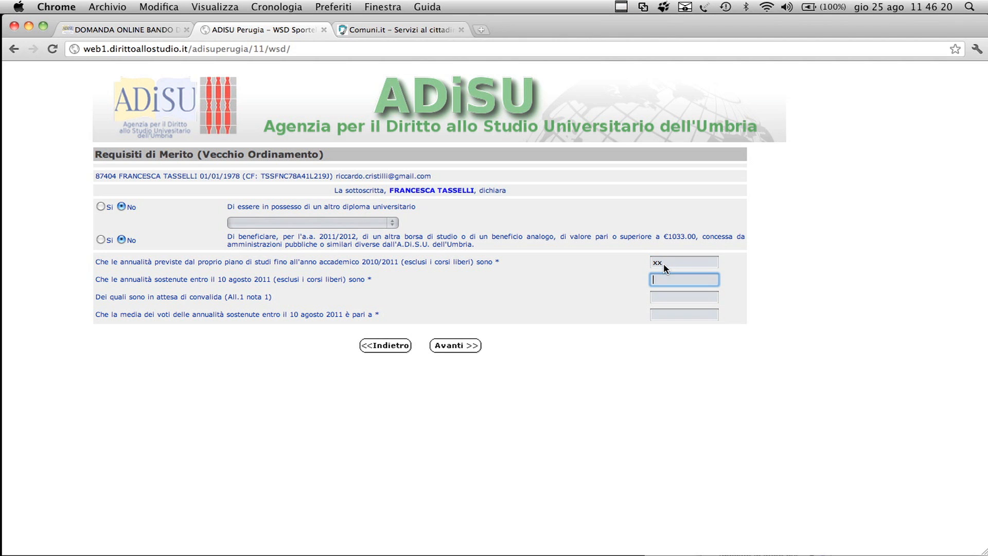
pyautogui.write('xx')
pyautogui.click(664, 301)
pyautogui.write('xx')
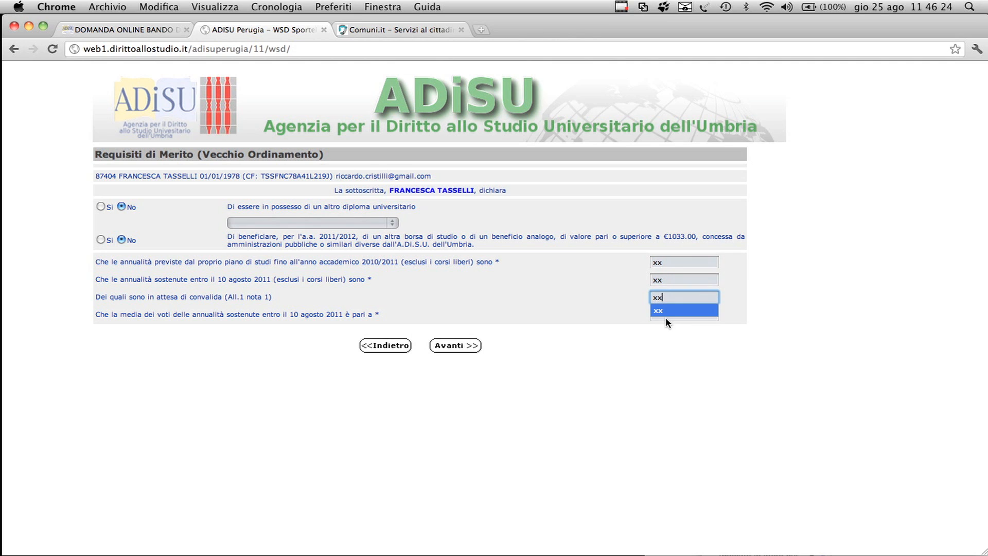
pyautogui.click(664, 322)
pyautogui.click(663, 314)
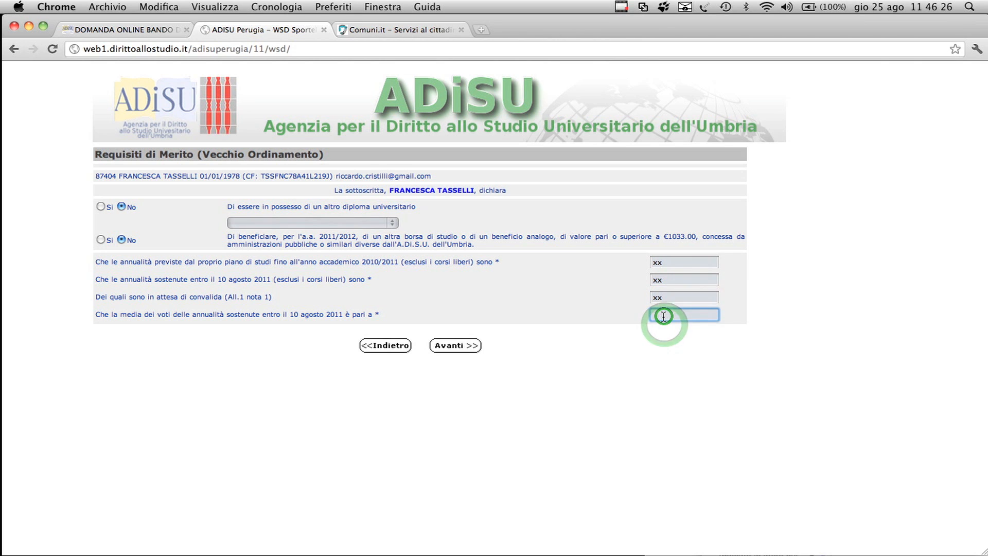
pyautogui.write('xx')
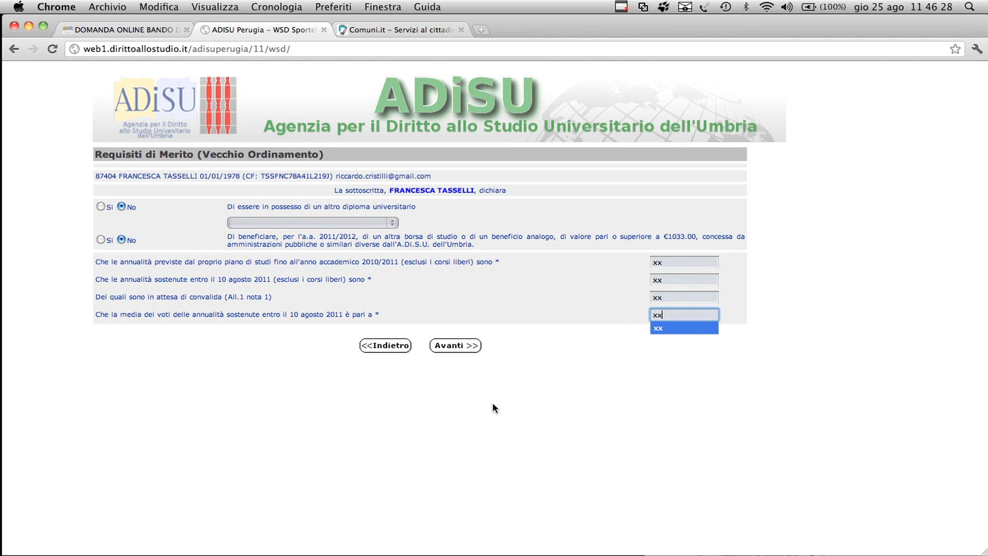
pyautogui.click(500, 425)
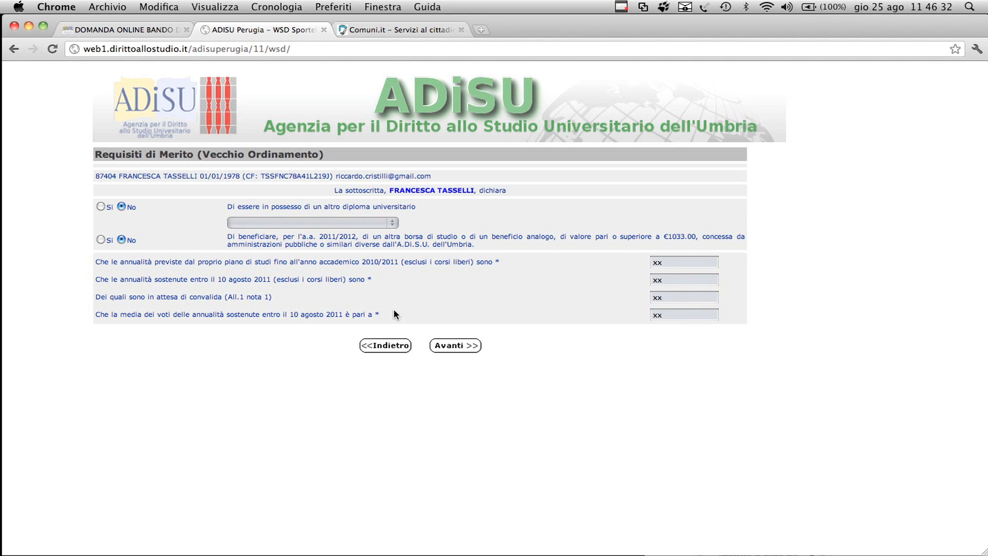
pyautogui.moveTo(226, 298); pyautogui.dragTo(263, 305)
# Step: Repeat the xx entries for planned, completed and awaiting-validation annualità and the average mark in the Vecchio Ordinamento form
pyautogui.click(663, 264)
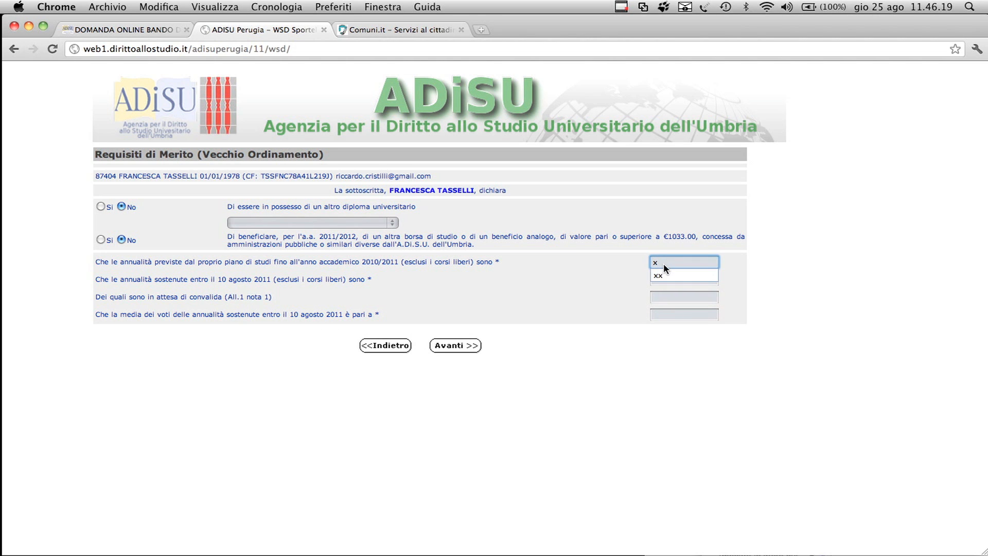
pyautogui.write('xx')
pyautogui.press('Tab')
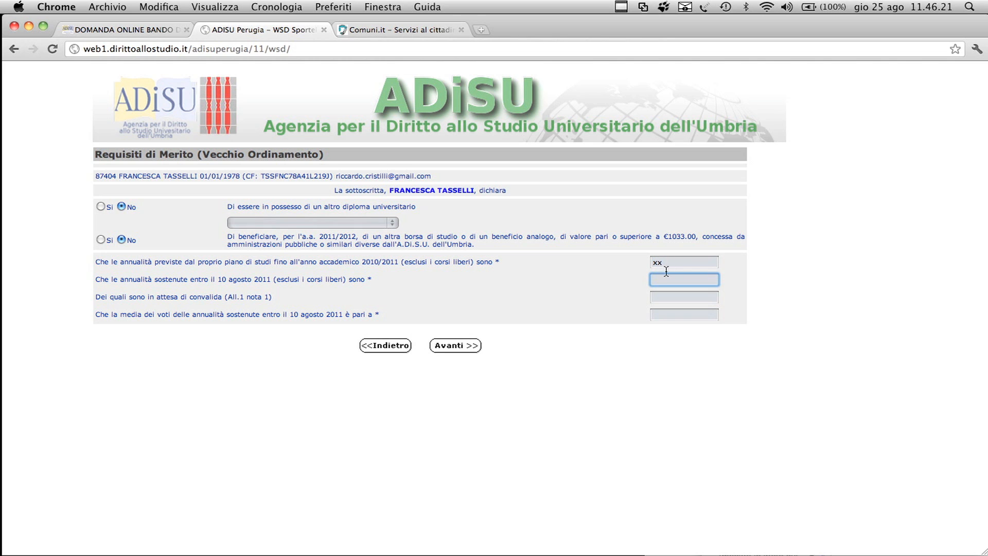
pyautogui.write('xx')
pyautogui.click(665, 302)
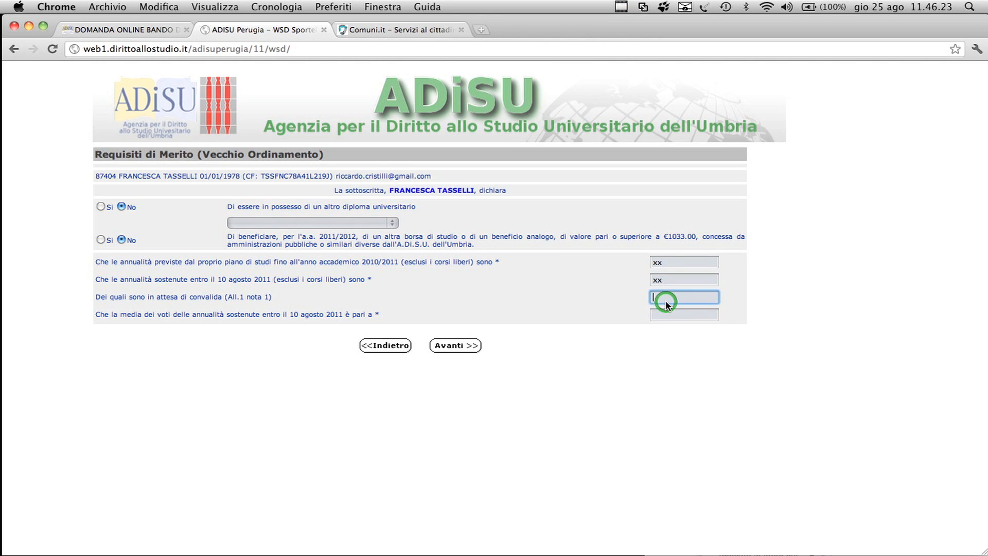
pyautogui.write('xx')
pyautogui.click(664, 323)
pyautogui.click(663, 315)
pyautogui.write('xx')
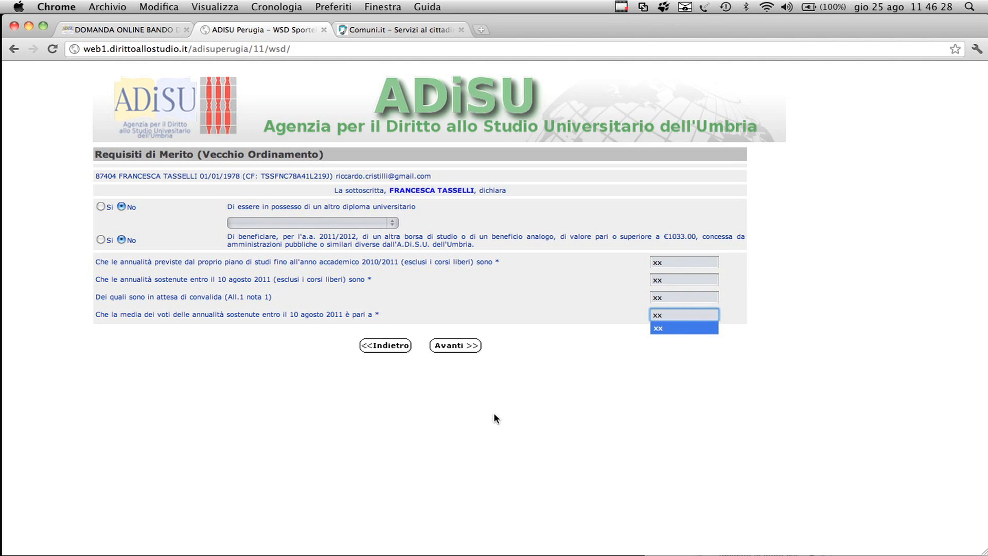
pyautogui.click(499, 424)
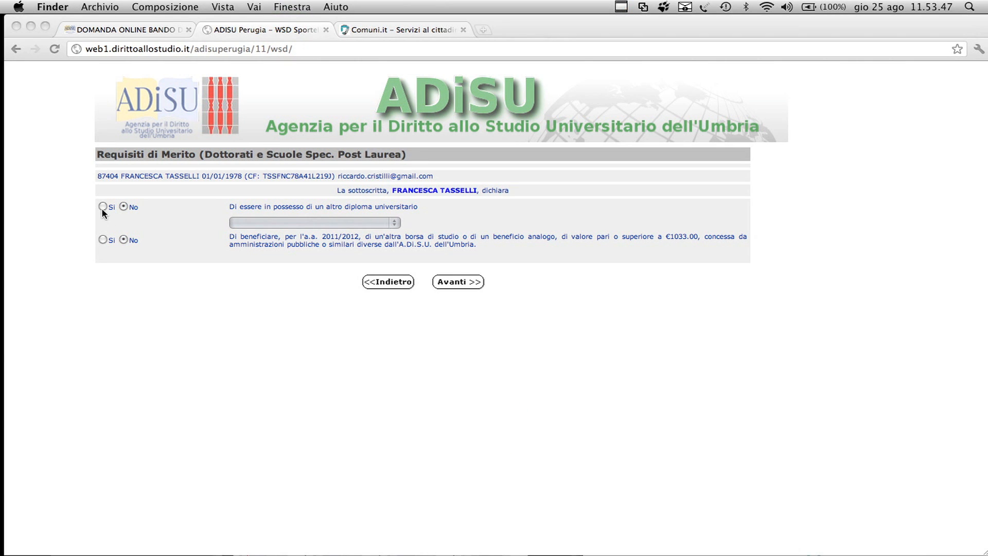
# Step: View the other diploma types in the Dottorati e Scuole Spec. Post Laurea form, set both declarations to No and continue
pyautogui.click(122, 205)
pyautogui.click(101, 208)
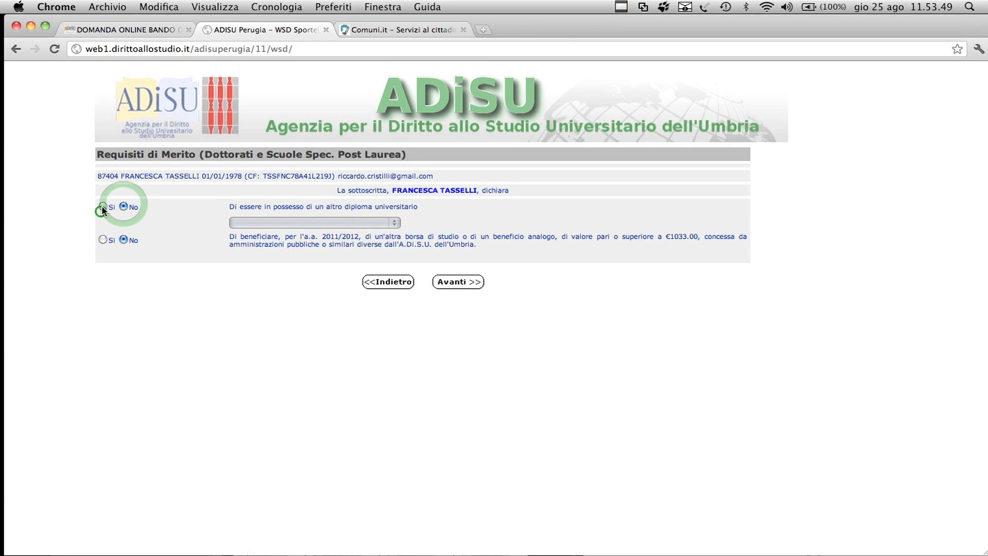
pyautogui.click(268, 221)
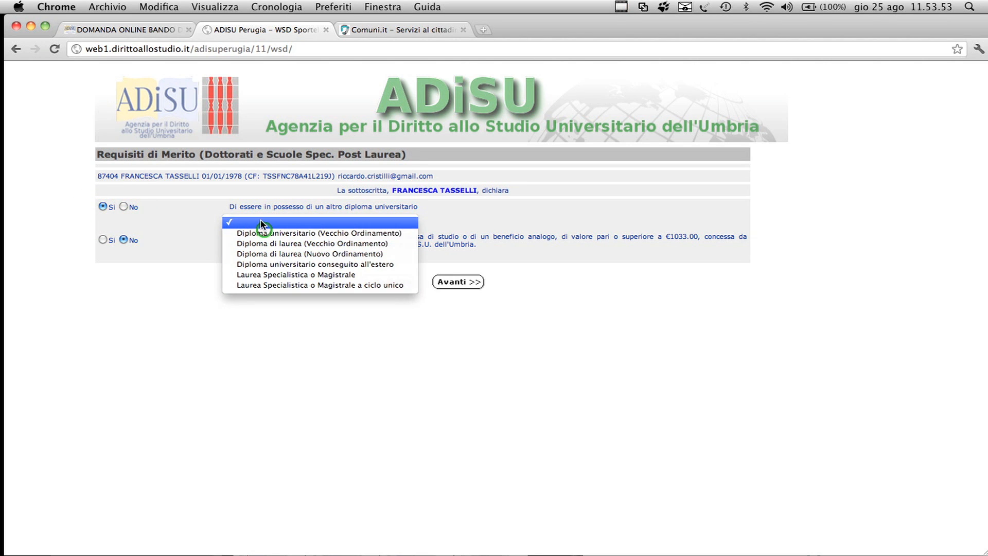
pyautogui.click(265, 234)
pyautogui.click(124, 206)
pyautogui.click(102, 240)
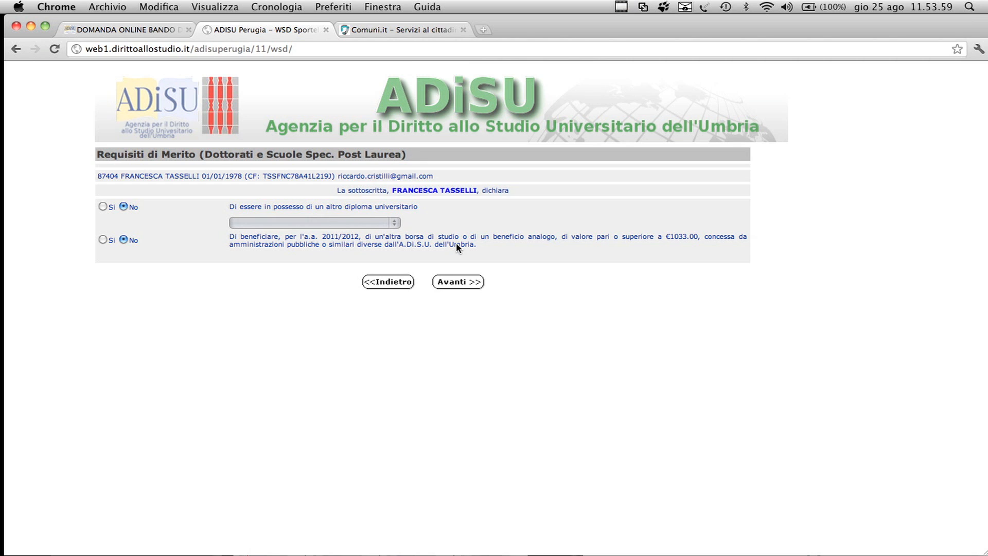
pyautogui.click(396, 249)
pyautogui.click(453, 285)
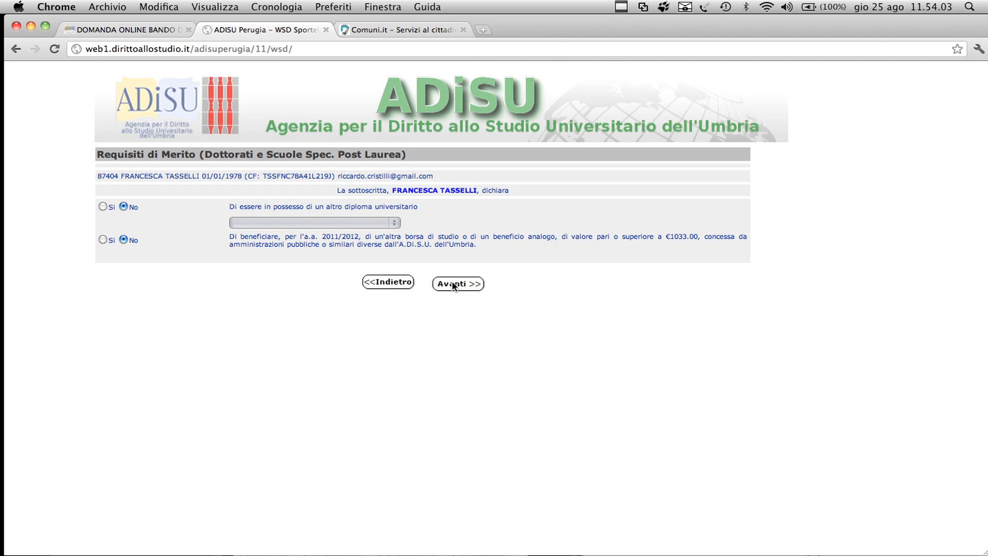
# Step: Try Sì for the other scholarship in the Dottorati form, return the answer to No and continue to the family situation page
pyautogui.click(103, 239)
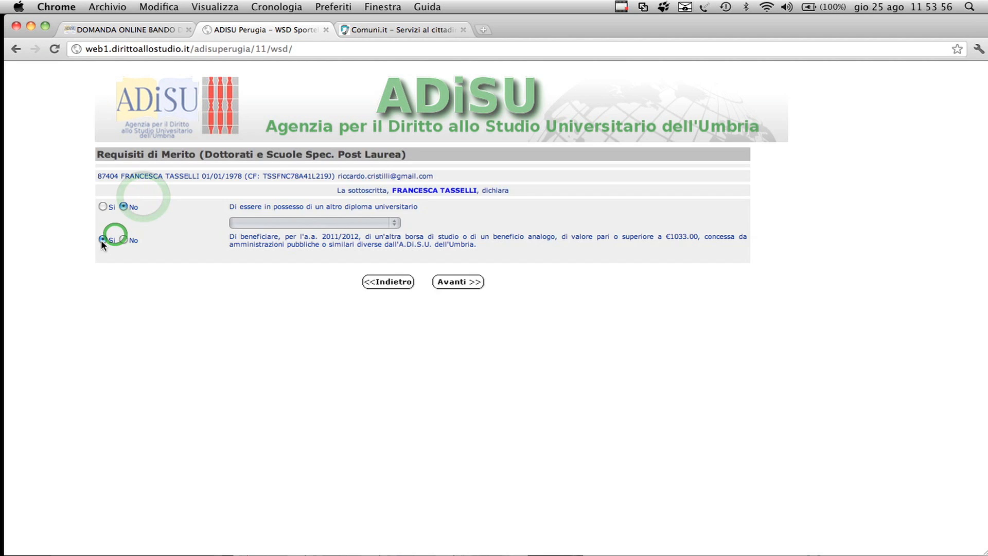
pyautogui.click(123, 240)
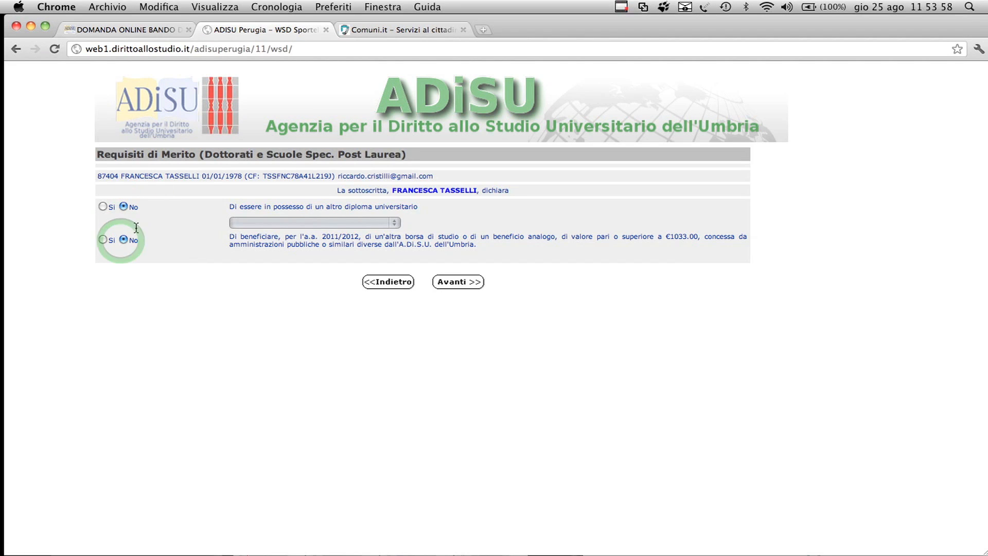
pyautogui.click(395, 248)
pyautogui.click(452, 283)
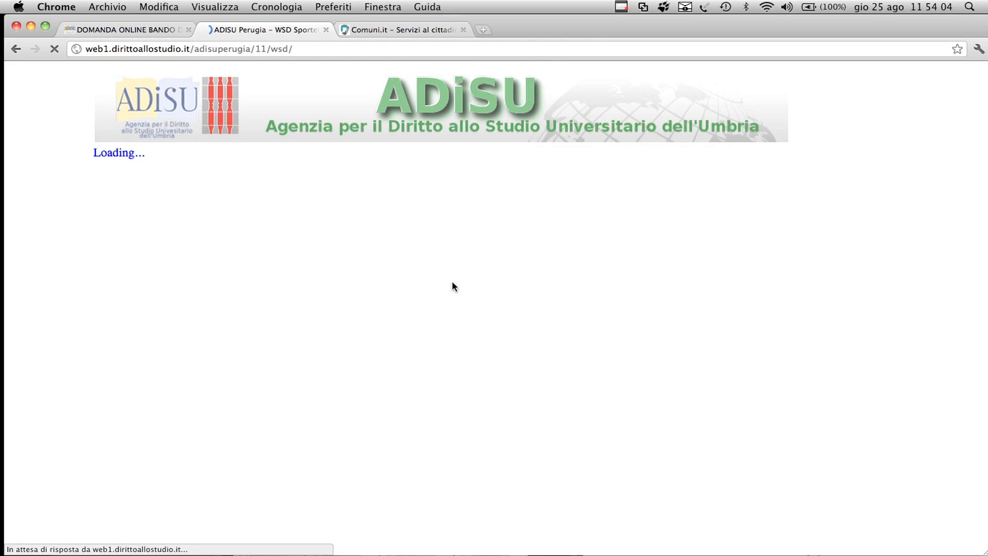
pyautogui.click(102, 240)
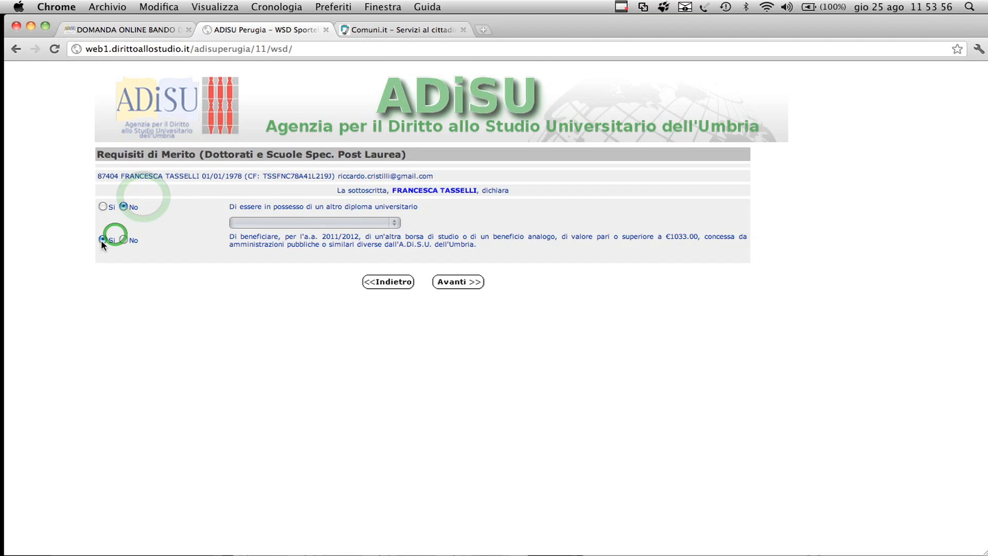
pyautogui.click(124, 240)
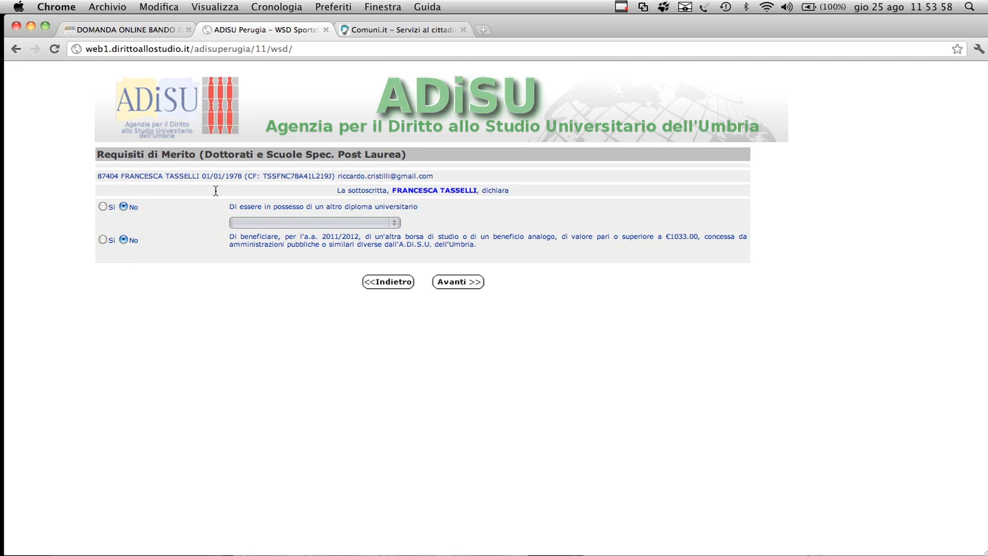
pyautogui.click(398, 249)
pyautogui.click(453, 283)
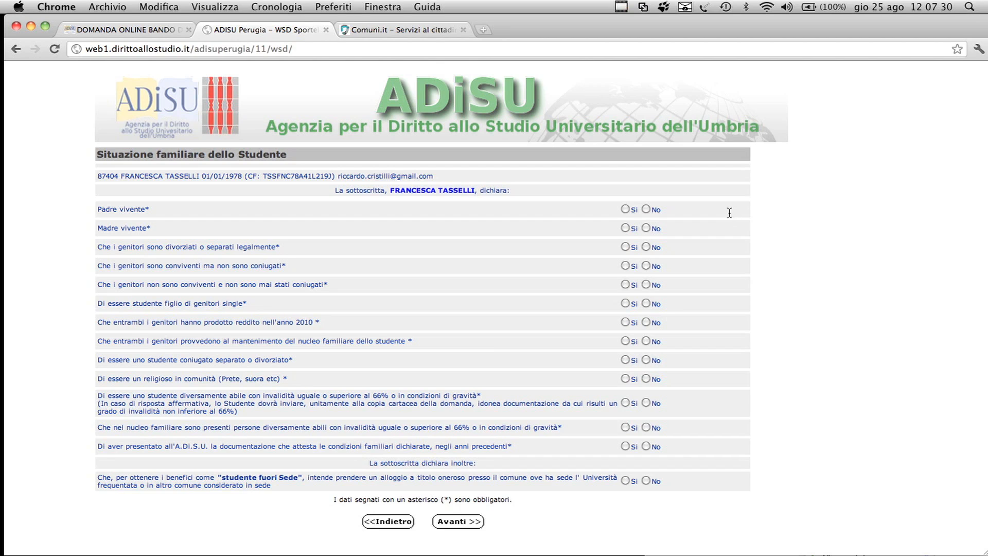
# Step: Continue past the family situation page, answer No for stateless refugee and Sì for family residing in Italy on Pratica Studente 2, and proceed
pyautogui.click(464, 523)
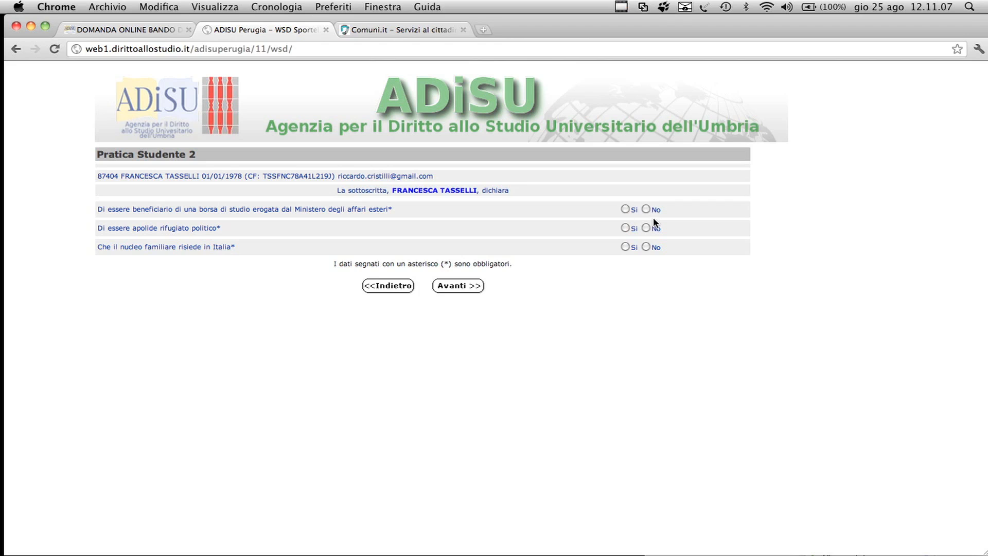
pyautogui.click(625, 228)
pyautogui.click(646, 227)
pyautogui.click(632, 283)
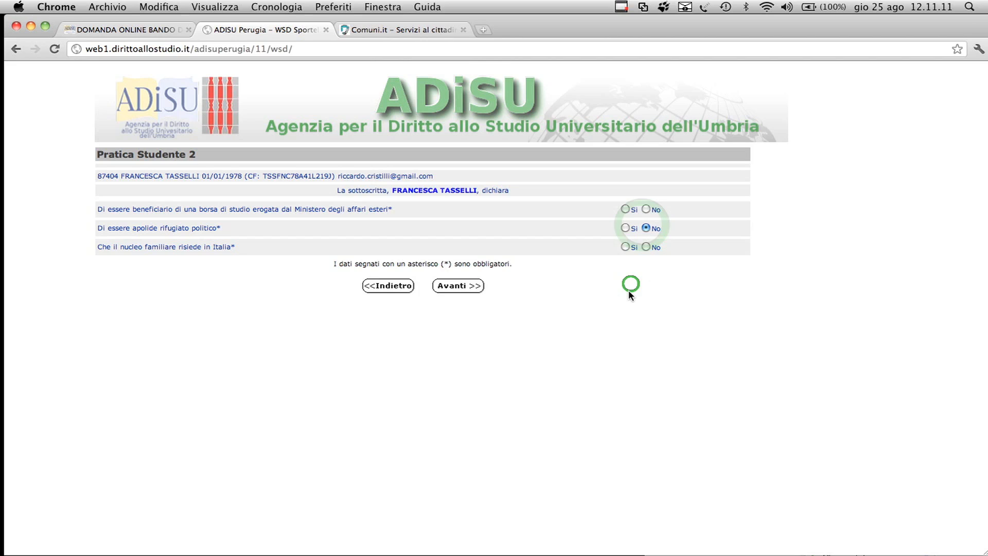
pyautogui.click(625, 248)
pyautogui.click(451, 286)
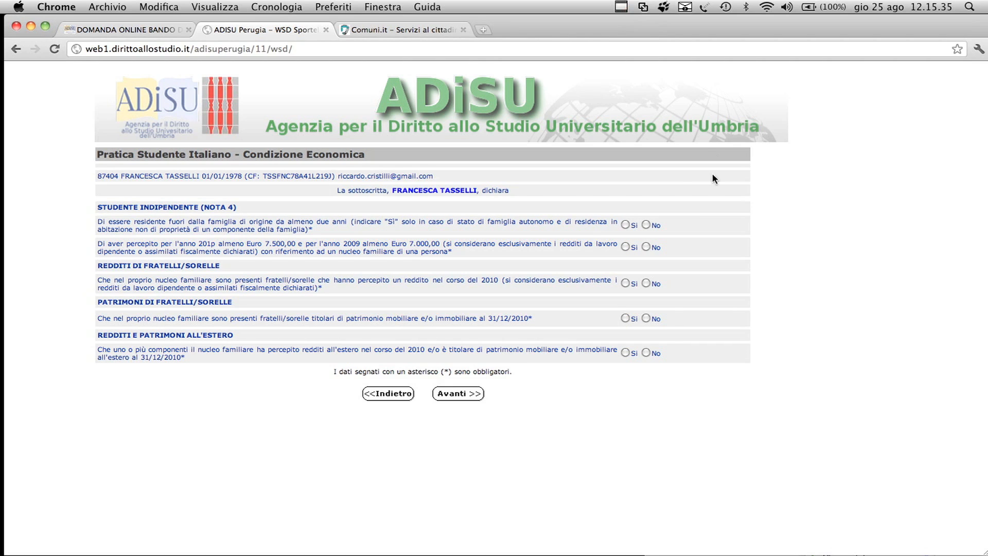
# Step: Continue past the Condizione Economica page and review the attestation, indicator and sibling income fields of the Dati ISEE form
pyautogui.click(464, 395)
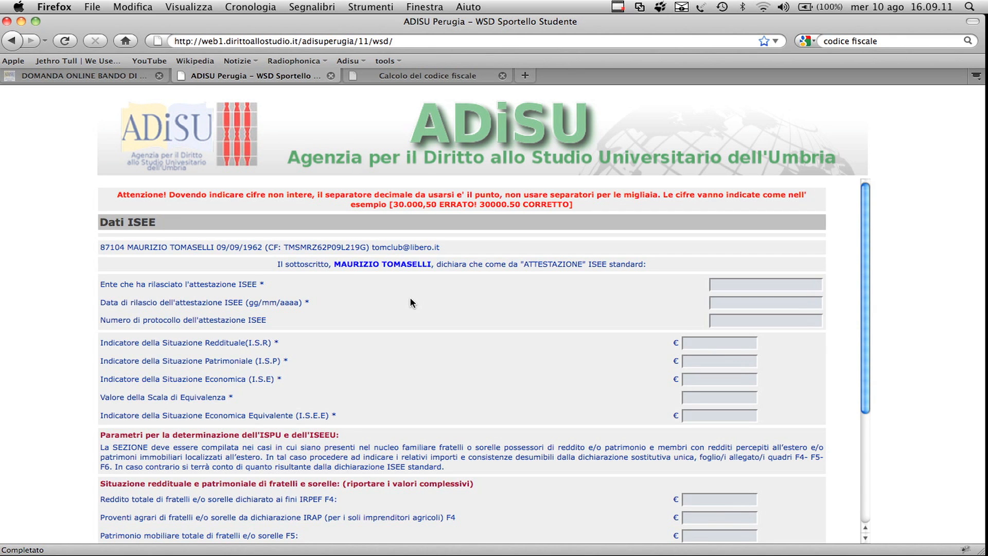
pyautogui.scroll(-1, 452, 320)
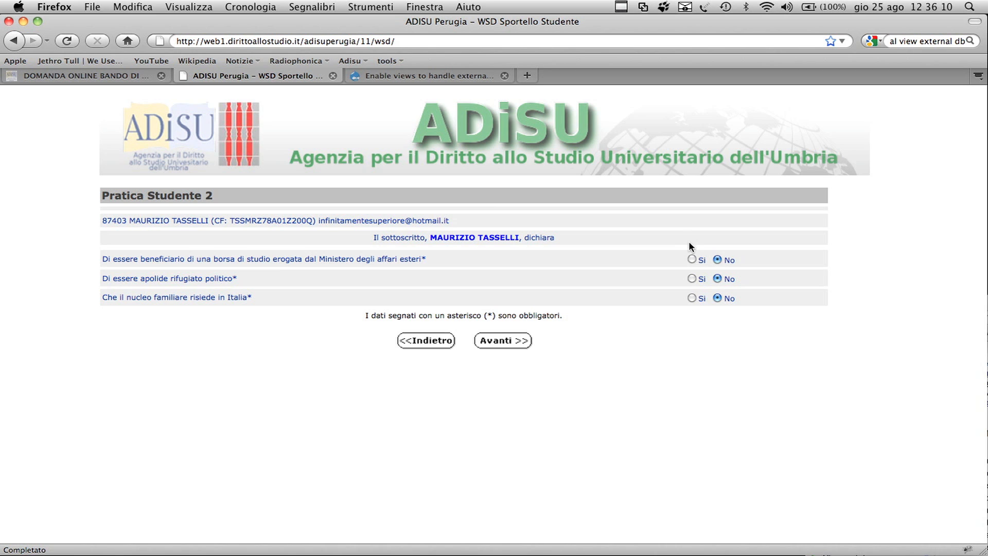
# Step: Try Sì on the three Pratica Studente 2 declarations for the second student, leave all of them at No and continue
pyautogui.click(692, 260)
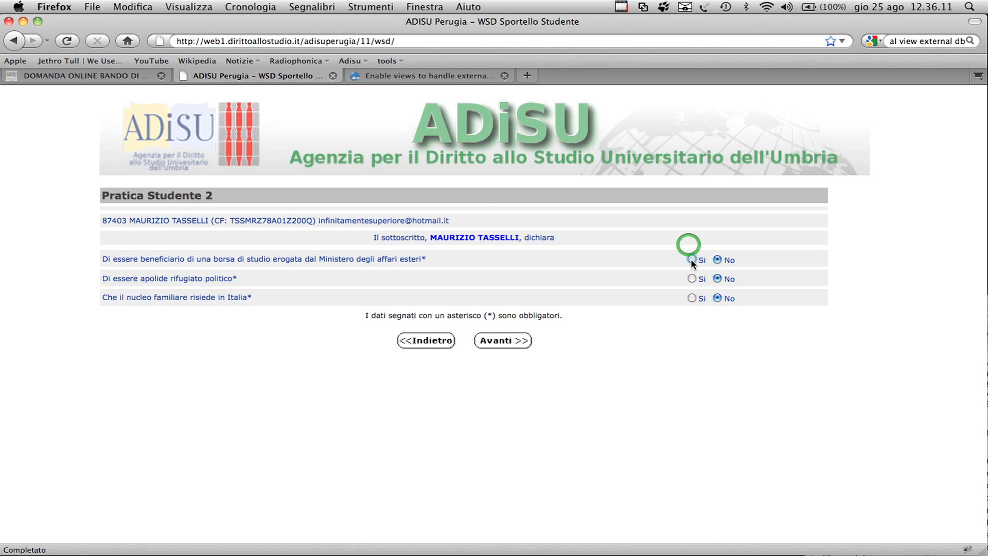
pyautogui.click(718, 260)
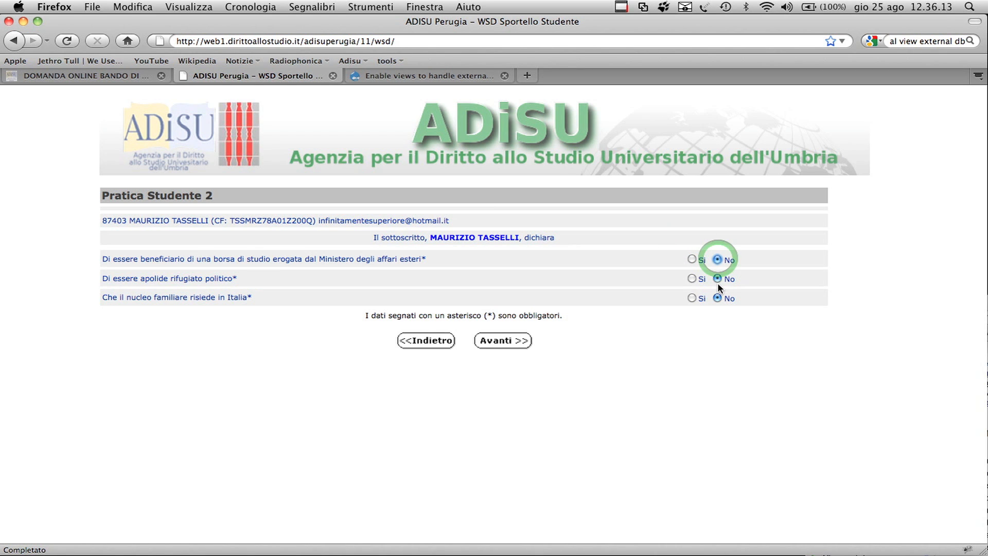
pyautogui.rightClick(694, 278)
pyautogui.click(699, 279)
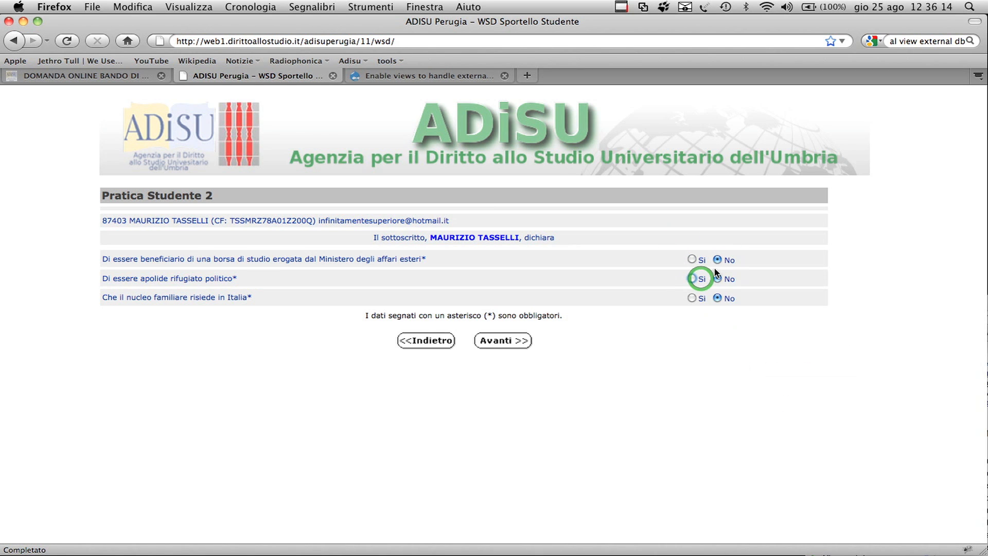
pyautogui.click(691, 298)
pyautogui.click(718, 298)
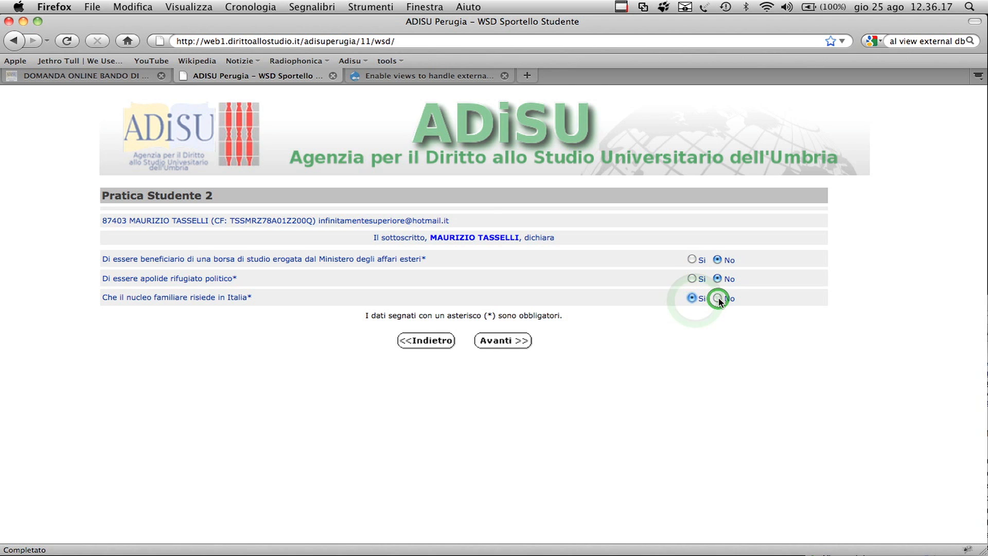
pyautogui.click(504, 340)
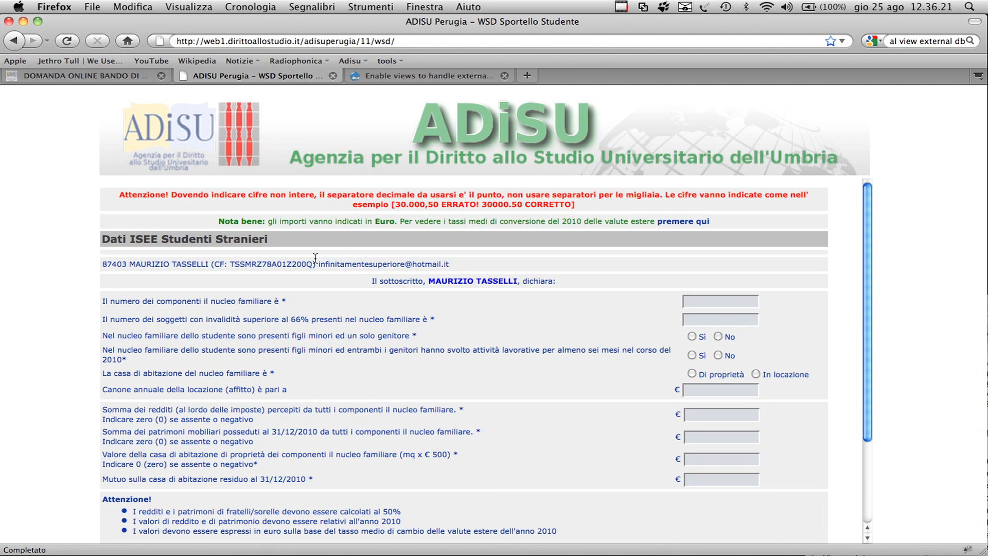
# Step: Highlight the introductory text of the economic condition page and review the family composition, housing, income and assets fields
pyautogui.click(264, 239)
pyautogui.moveTo(266, 241); pyautogui.dragTo(426, 252)
pyautogui.scroll(-5, 499, 266)
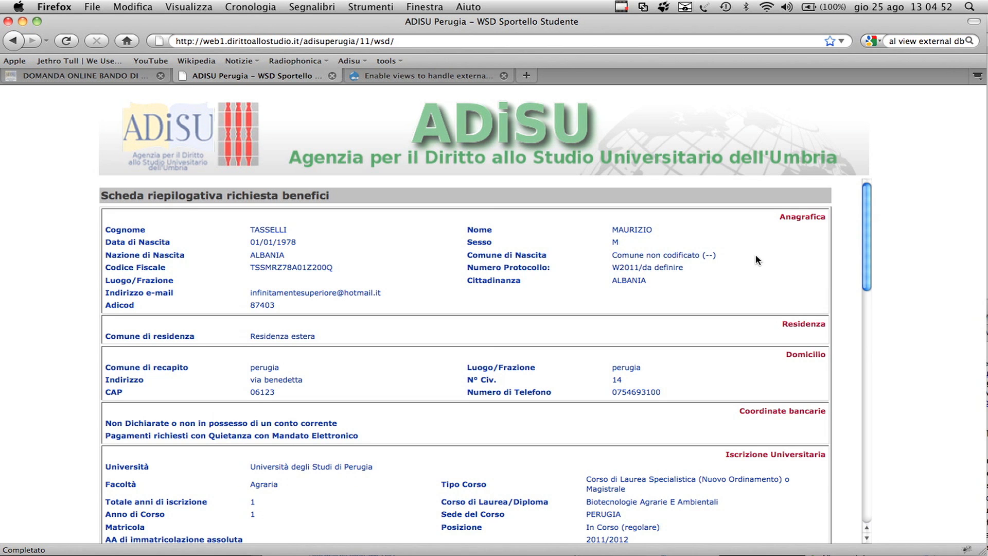
# Step: Review the request's summary sheet through the economic indicator, requested services and closing submission instructions
pyautogui.scroll(-2, 756, 255)
pyautogui.scroll(-4, 756, 260)
pyautogui.scroll(-10, 756, 255)
pyautogui.scroll(-20, 755, 257)
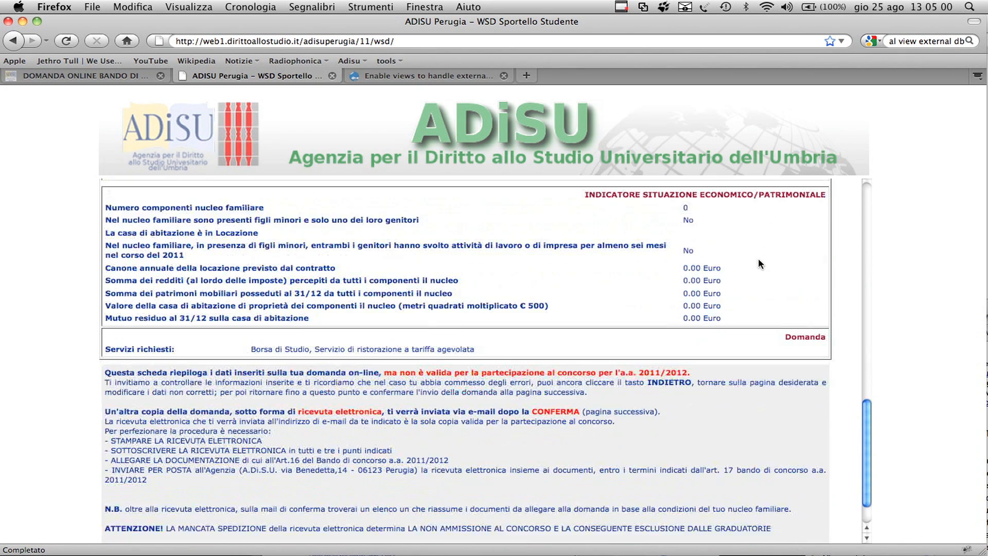
pyautogui.scroll(-3, 759, 264)
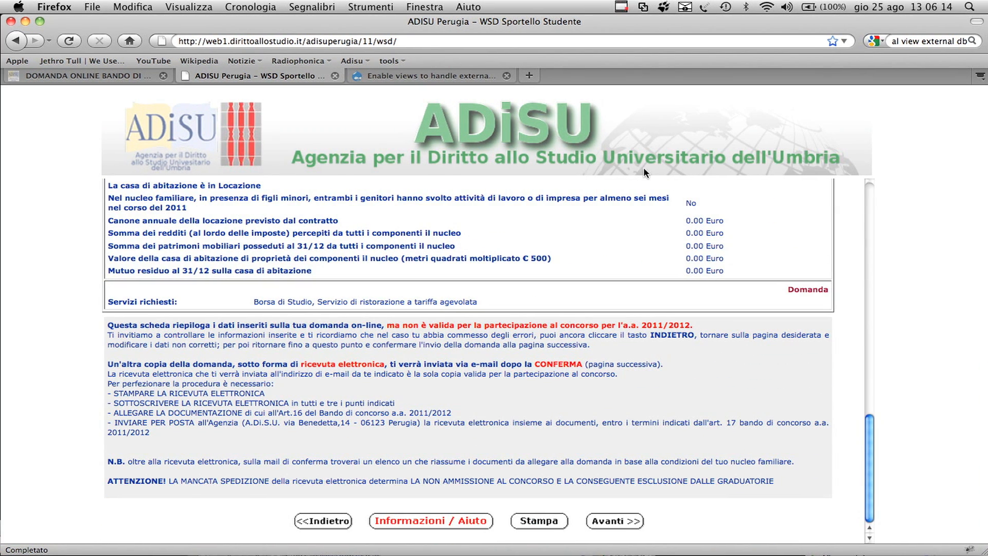
# Step: Go back from the summary sheet to the family economic data form and check its entries
pyautogui.click(328, 521)
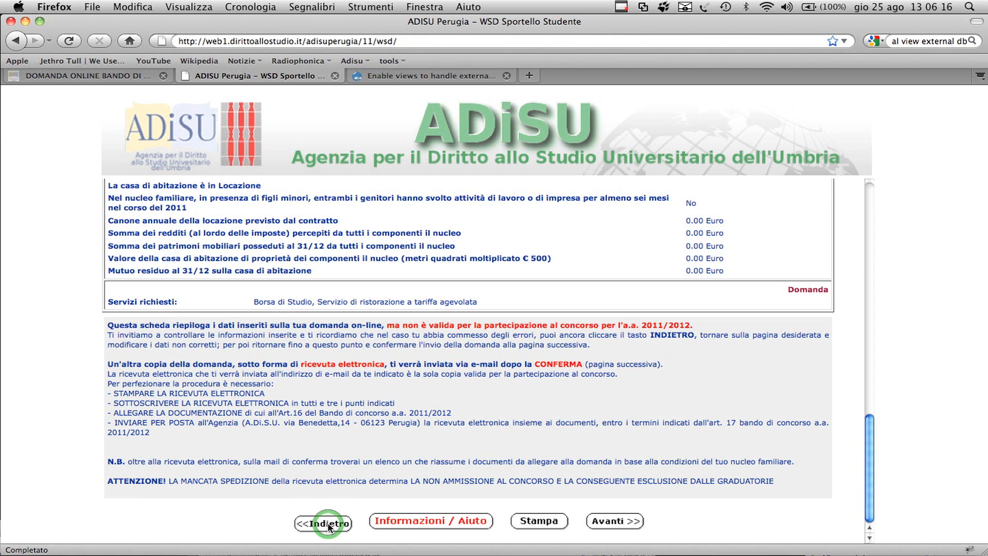
pyautogui.scroll(-5, 452, 366)
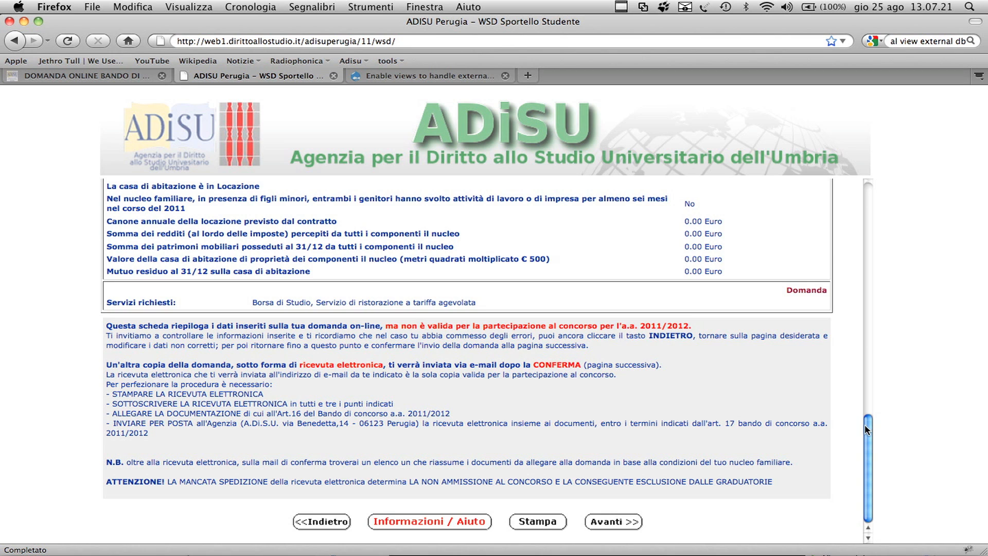
pyautogui.moveTo(865, 430); pyautogui.dragTo(866, 431)
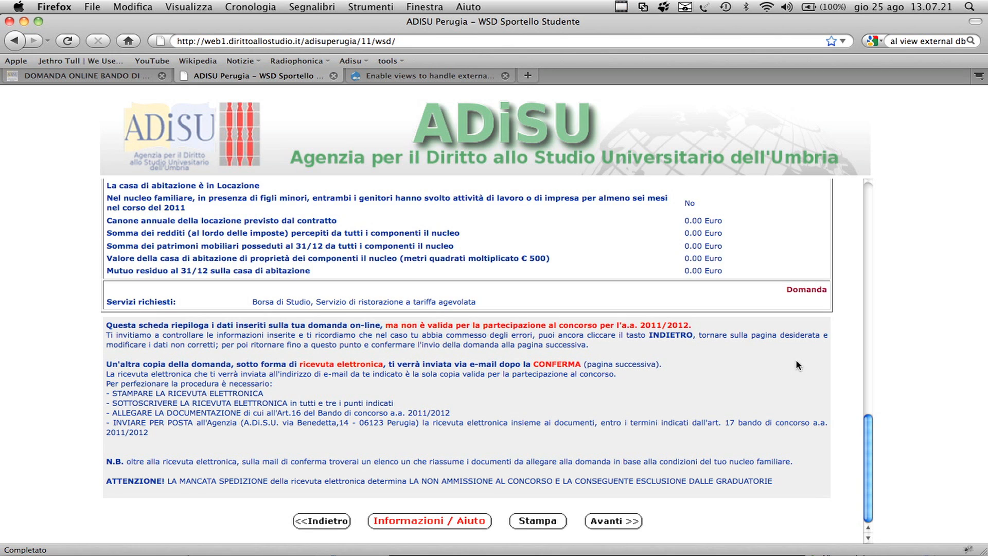
# Step: Request a check print of the summary sheet, acknowledge the notice and continue to the Inoltro della pratica page
pyautogui.click(538, 521)
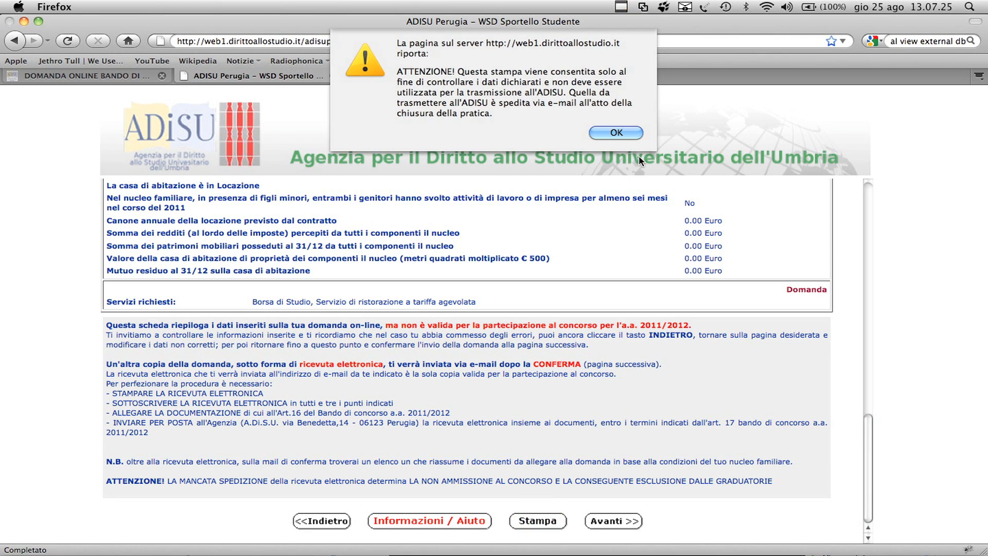
pyautogui.click(623, 135)
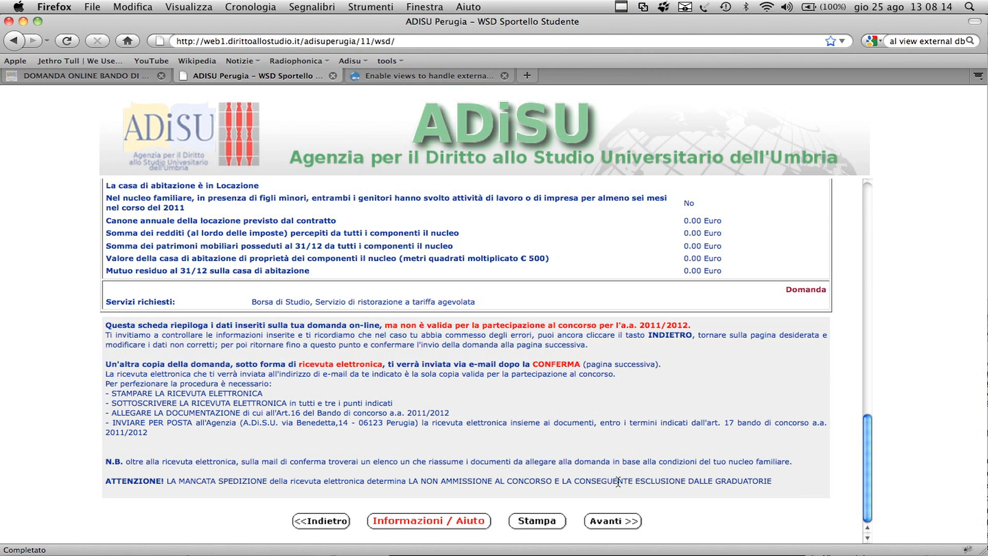
pyautogui.click(621, 522)
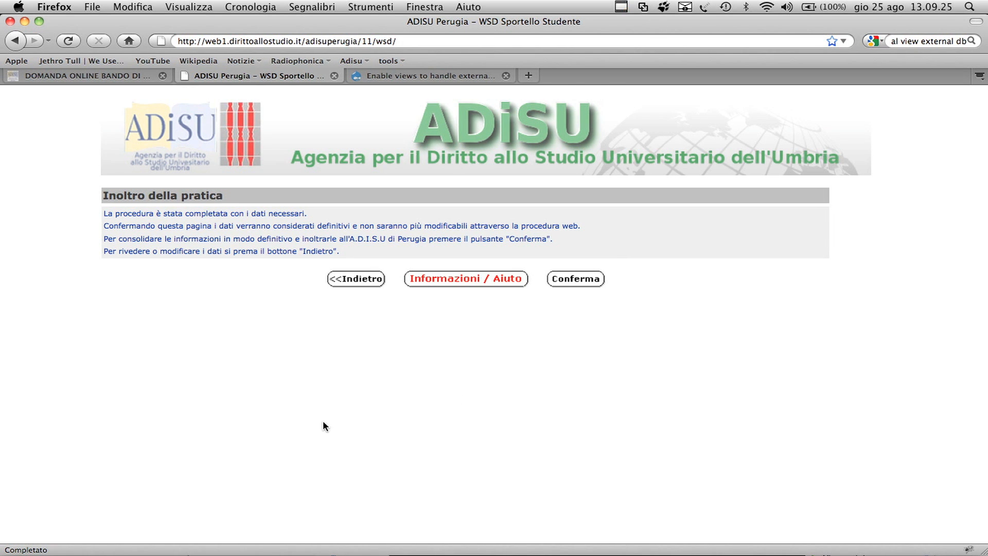
# Step: Return from Inoltro della pratica to the summary sheet and review all the entered data down to its end
pyautogui.click(349, 287)
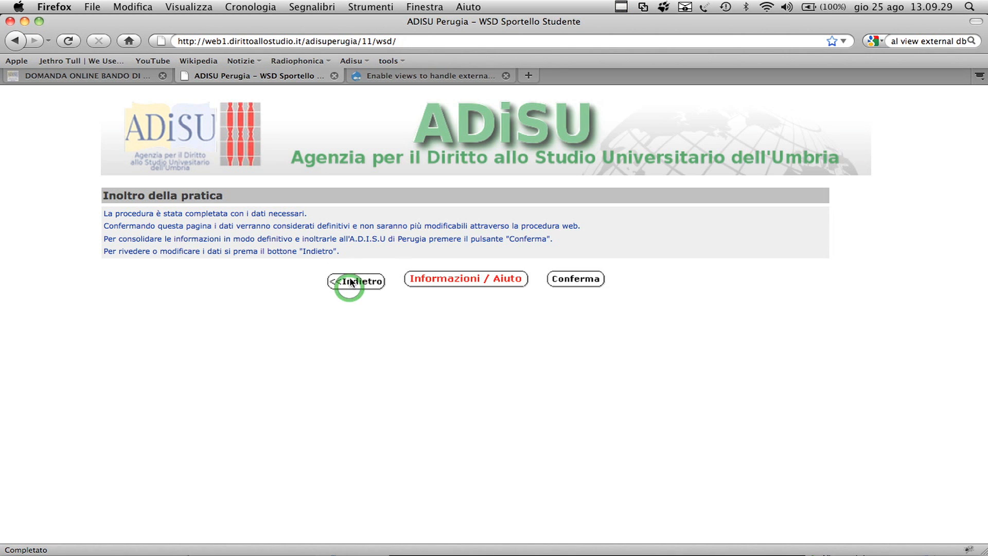
pyautogui.scroll(-5, 350, 282)
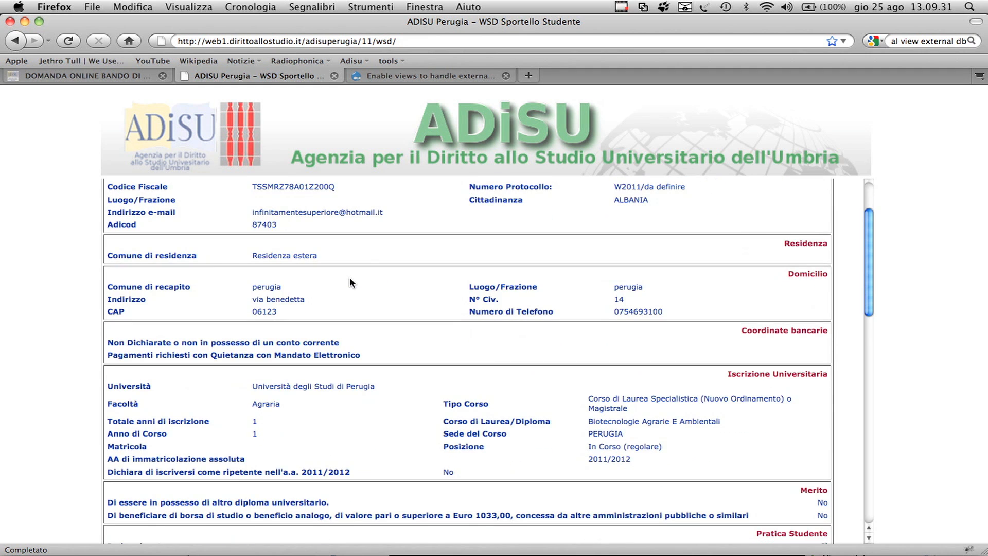
pyautogui.scroll(-15, 350, 282)
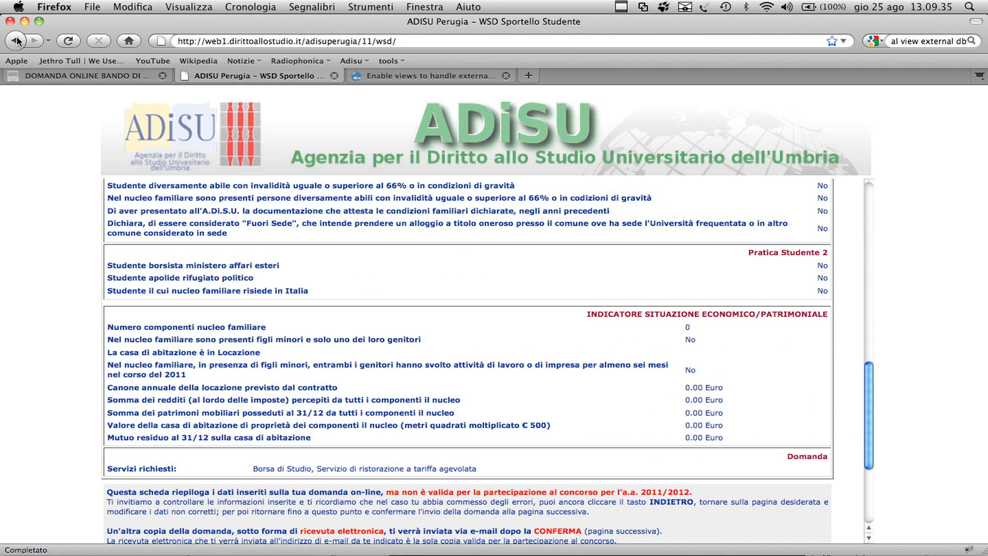
pyautogui.scroll(-5, 235, 216)
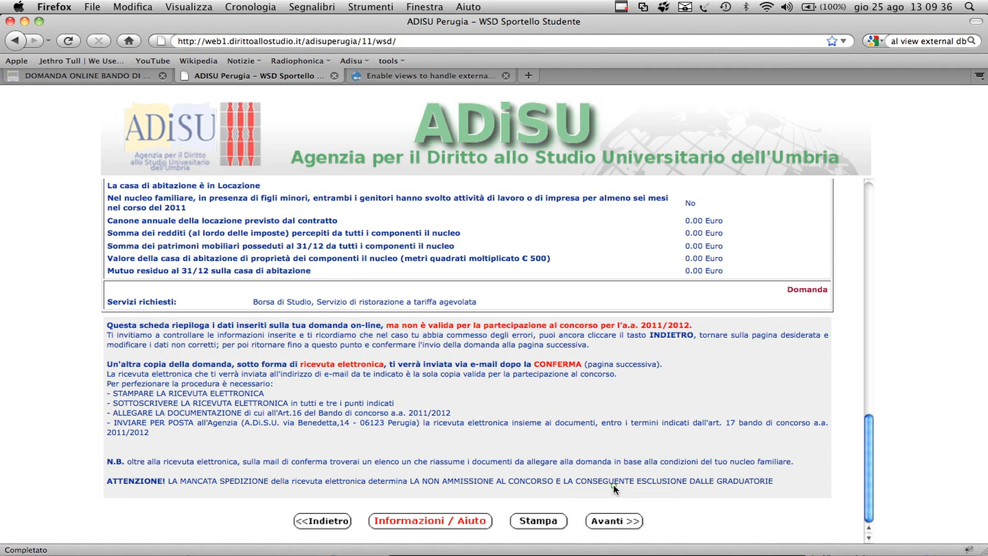
# Step: Continue to Inoltro della pratica, confirm the request definitively and highlight the notice about the electronic receipt
pyautogui.click(613, 522)
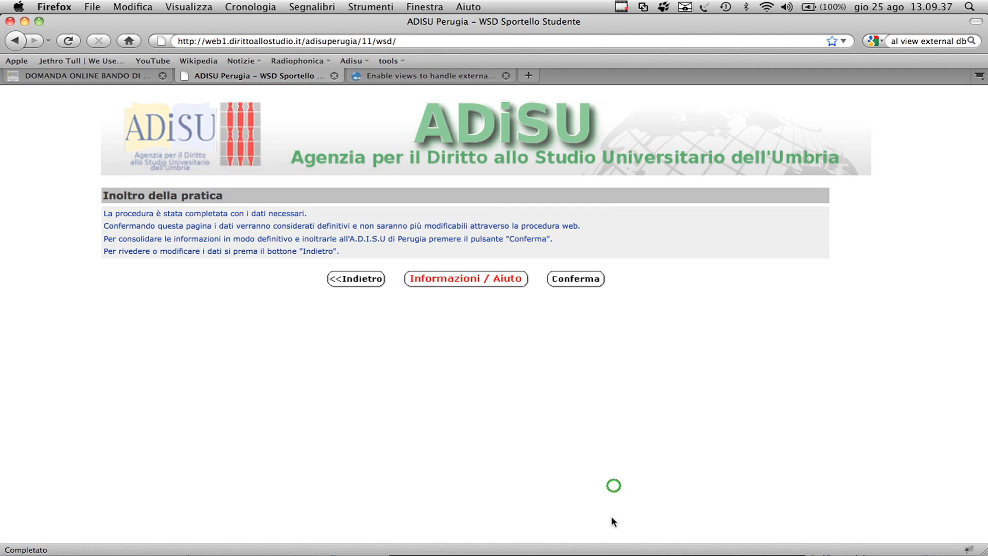
pyautogui.click(578, 281)
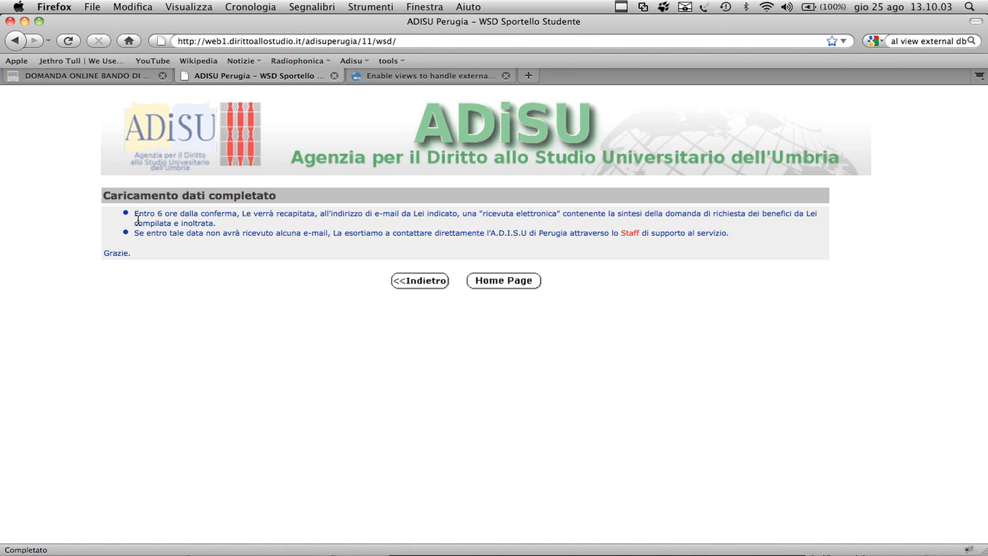
pyautogui.moveTo(135, 219); pyautogui.dragTo(262, 223)
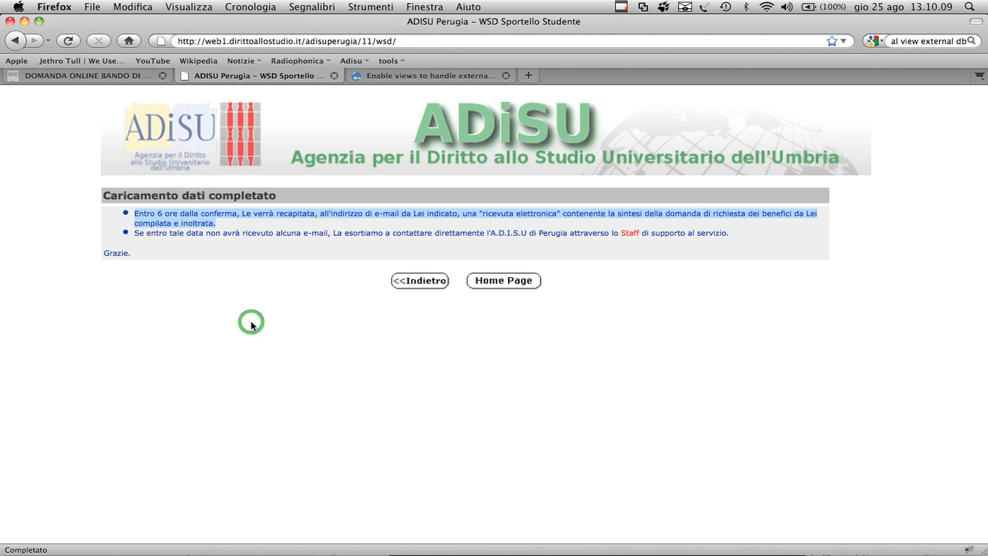
pyautogui.click(297, 236)
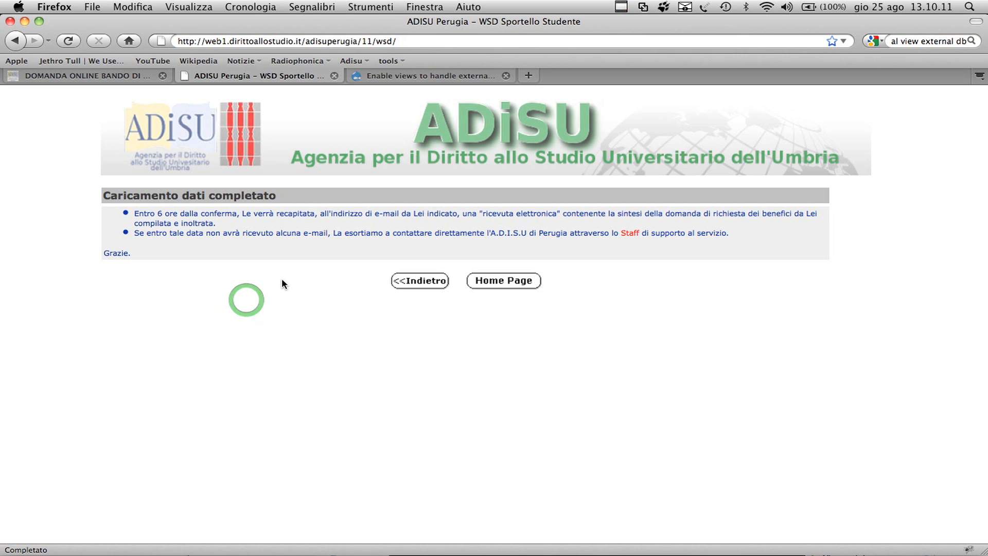